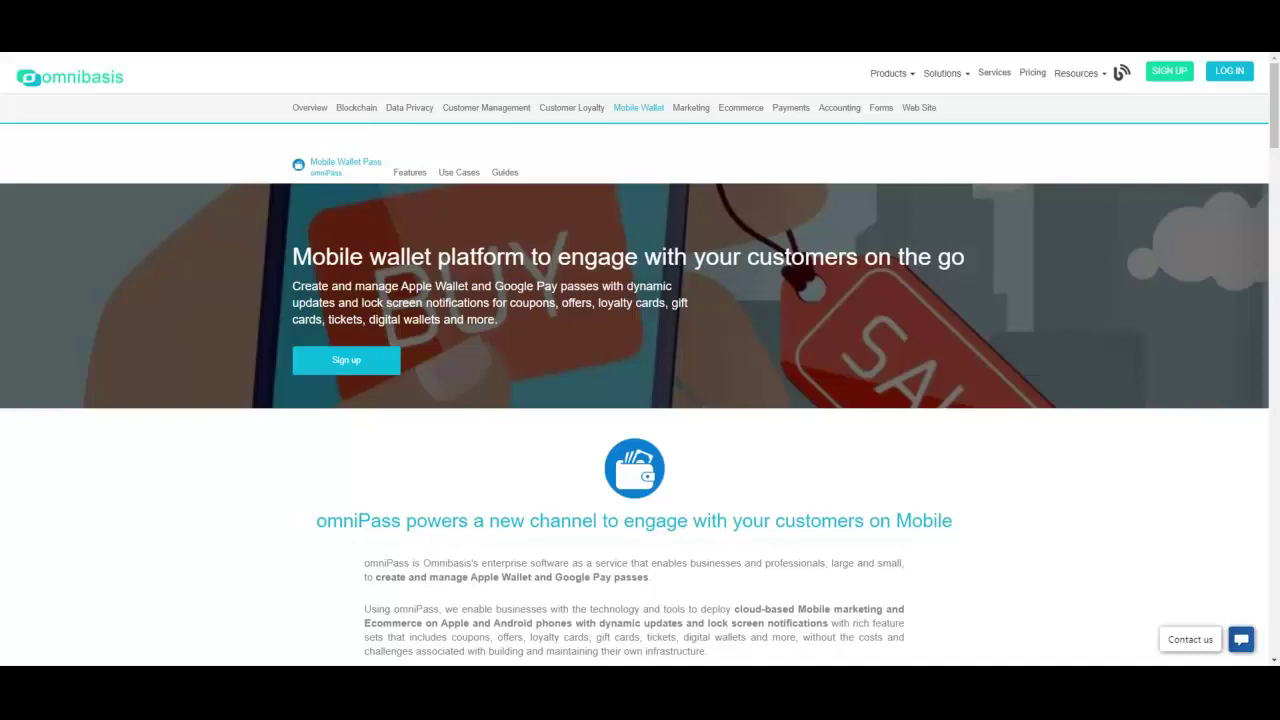
# Go from the Mobile Wallet page to the omniPass Features page.
pyautogui.scroll(-2, 640, 400)
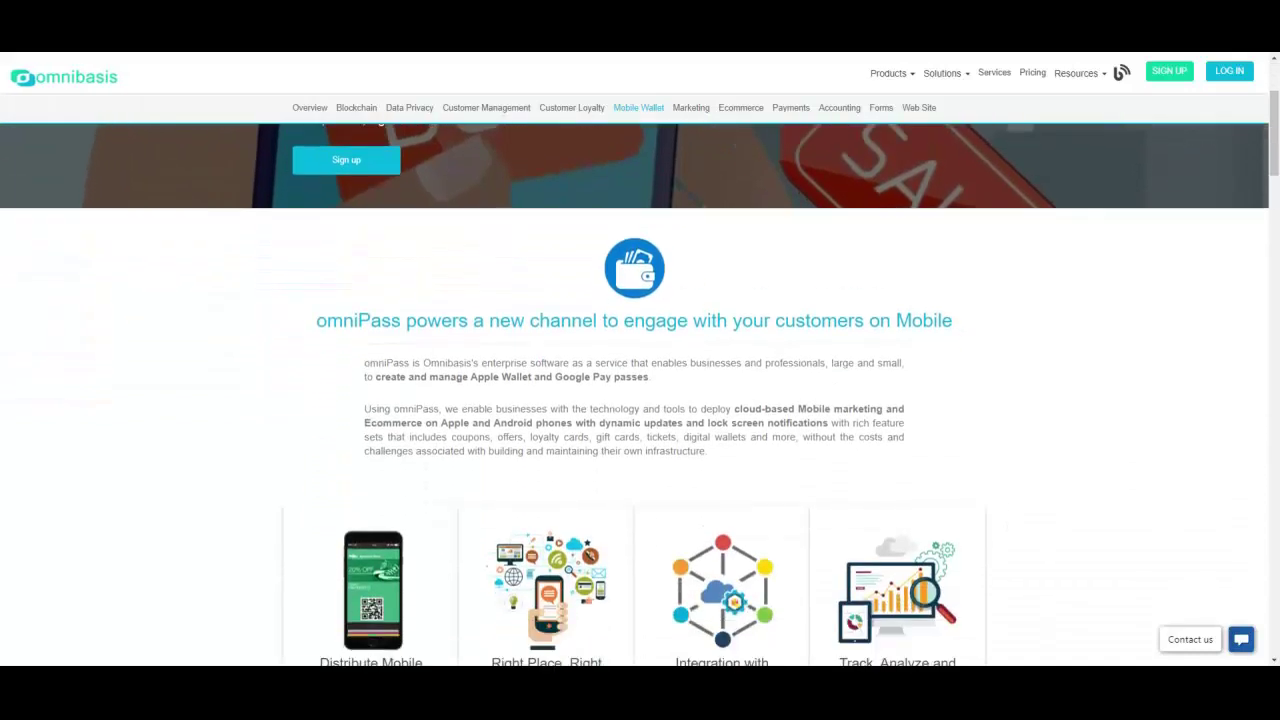
pyautogui.scroll(-2, 640, 400)
pyautogui.scroll(2, 452, 313)
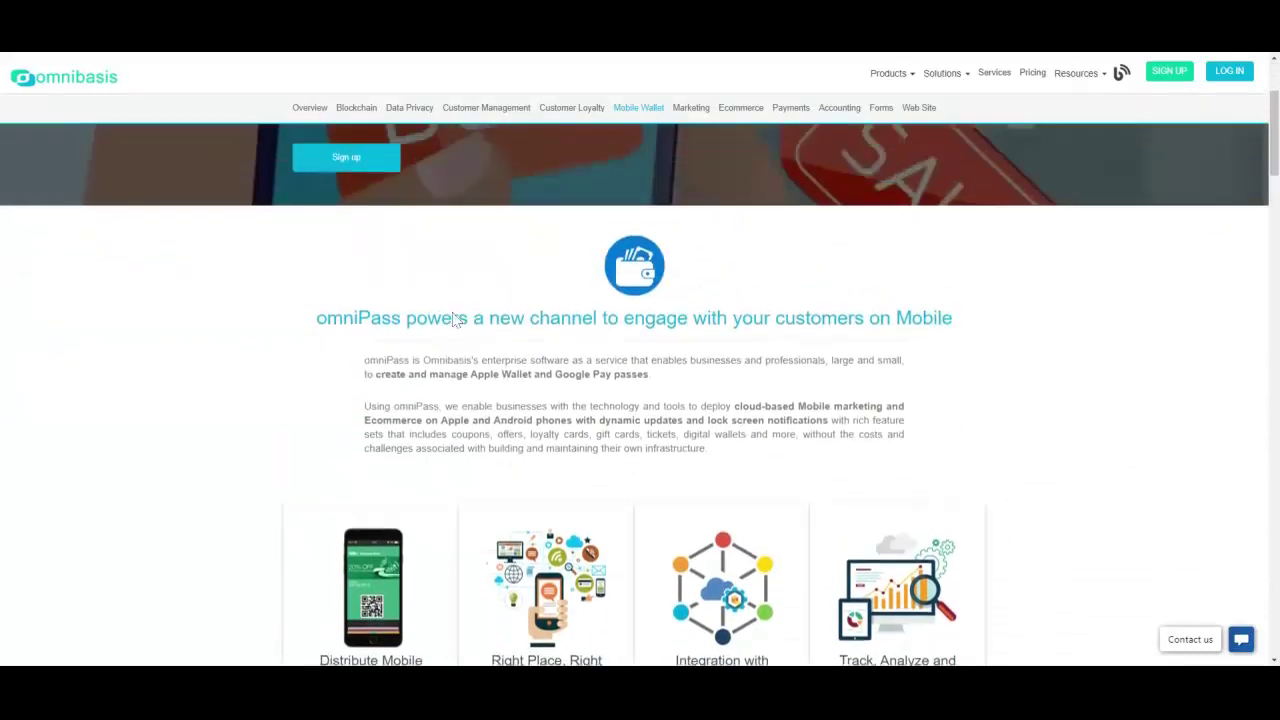
pyautogui.scroll(2, 452, 313)
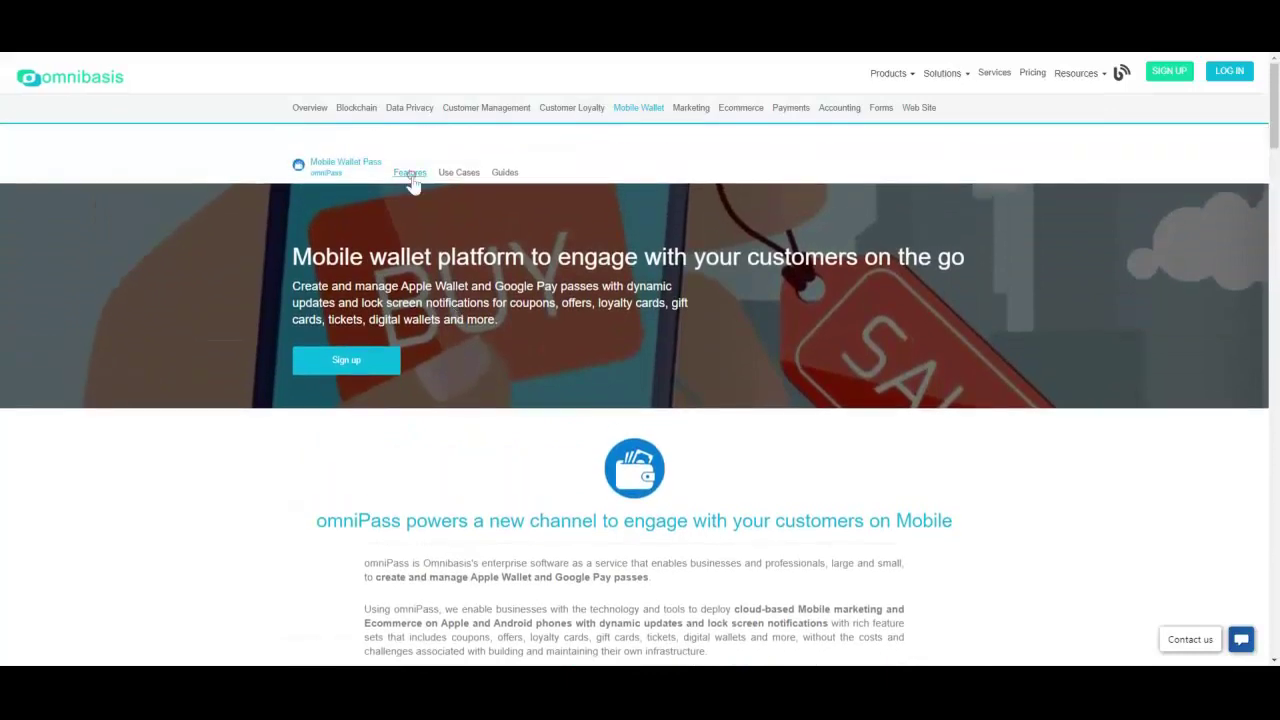
pyautogui.click(410, 173)
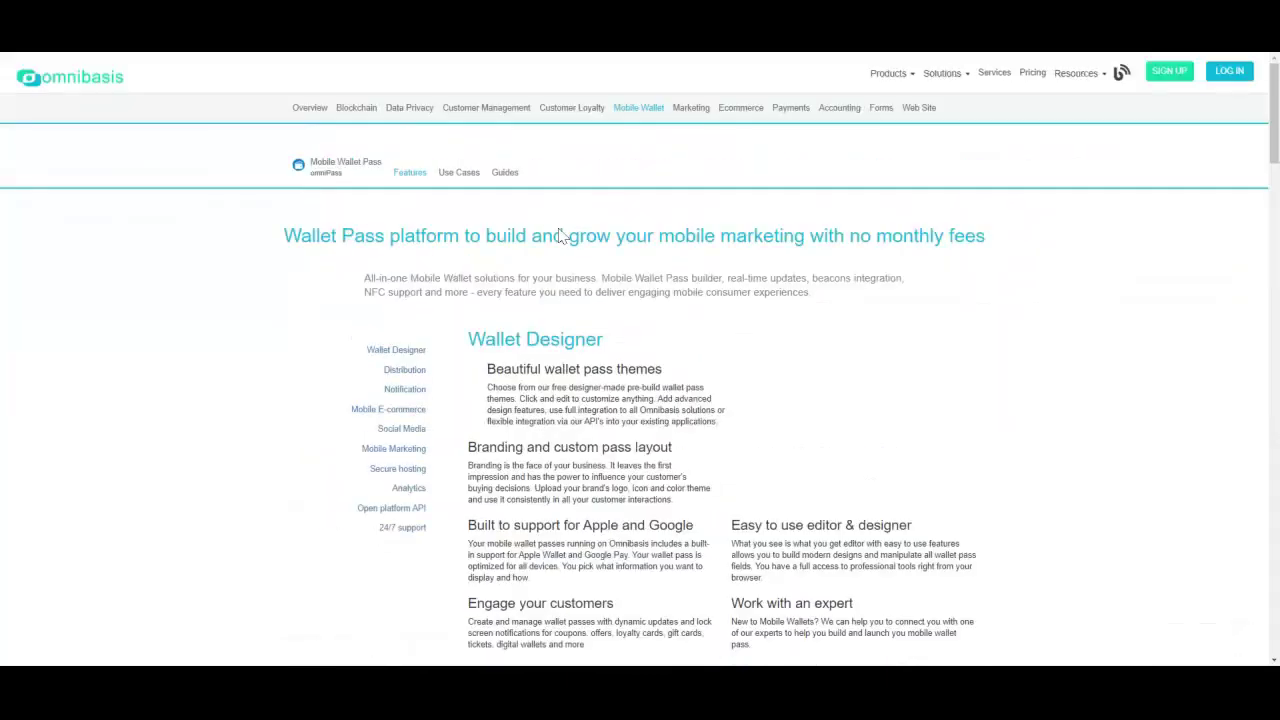
# Read through the Features sections down to 24/7 support.
pyautogui.scroll(-1, 560, 235)
pyautogui.scroll(-1, 560, 235)
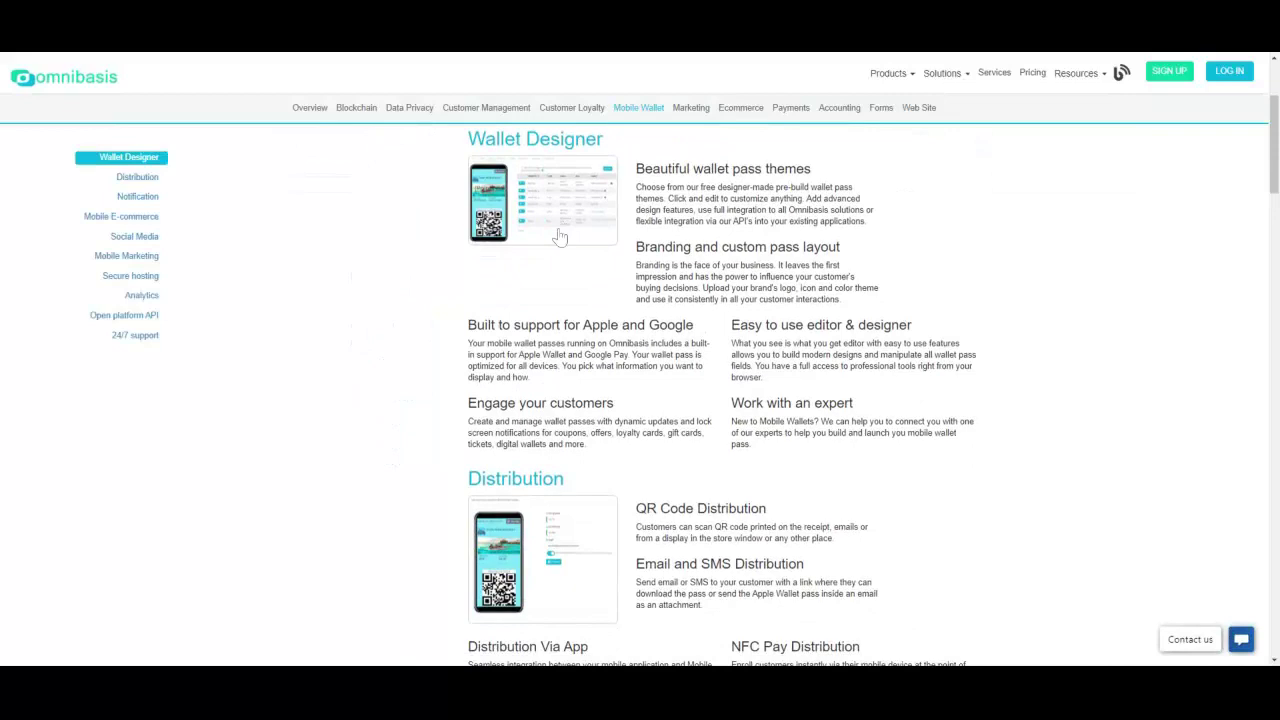
pyautogui.scroll(-1, 560, 240)
pyautogui.scroll(-2, 563, 244)
pyautogui.scroll(-1, 566, 248)
pyautogui.scroll(-2, 565, 248)
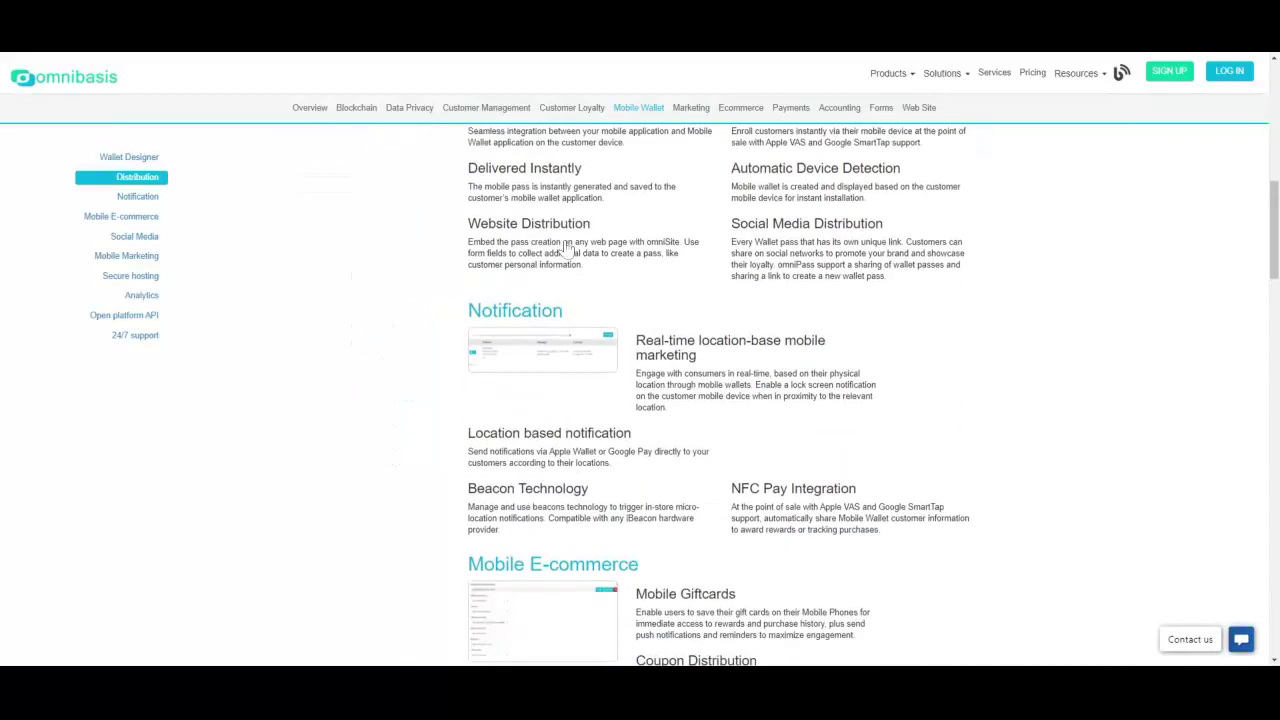
pyautogui.scroll(-1, 565, 248)
pyautogui.scroll(-2, 565, 248)
pyautogui.scroll(-3, 565, 248)
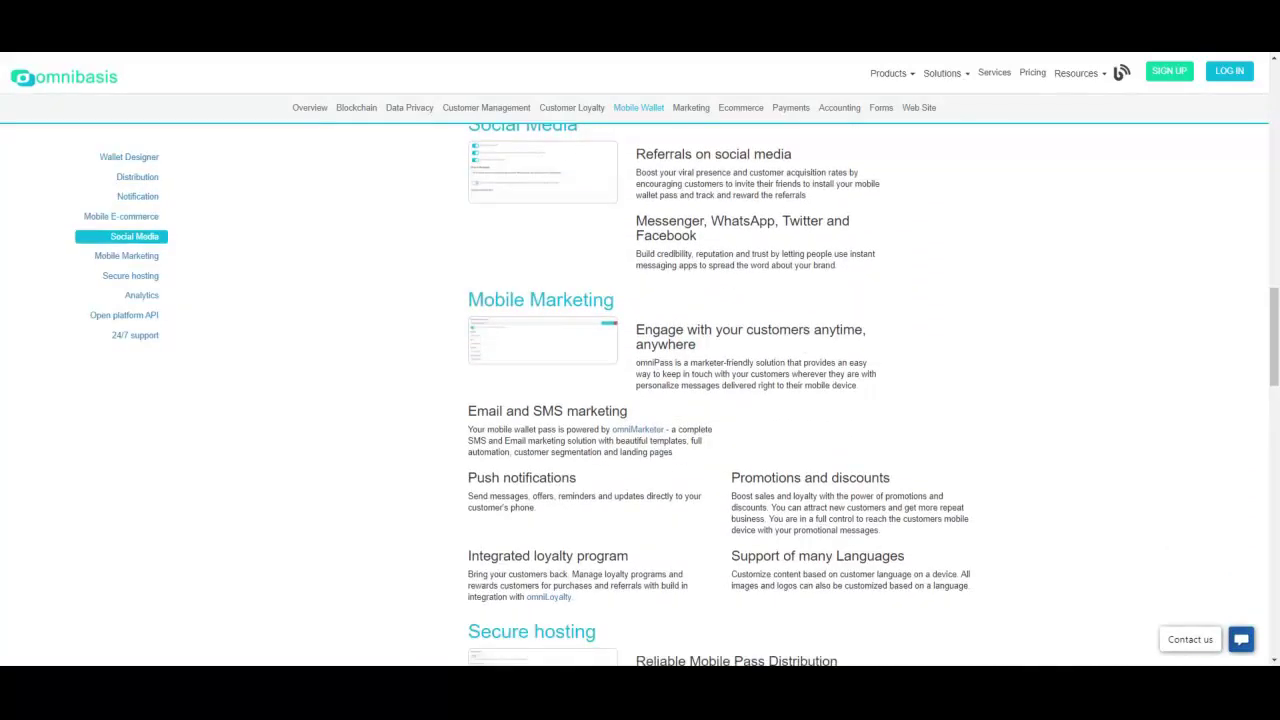
pyautogui.scroll(-3, 569, 248)
pyautogui.scroll(-3, 569, 248)
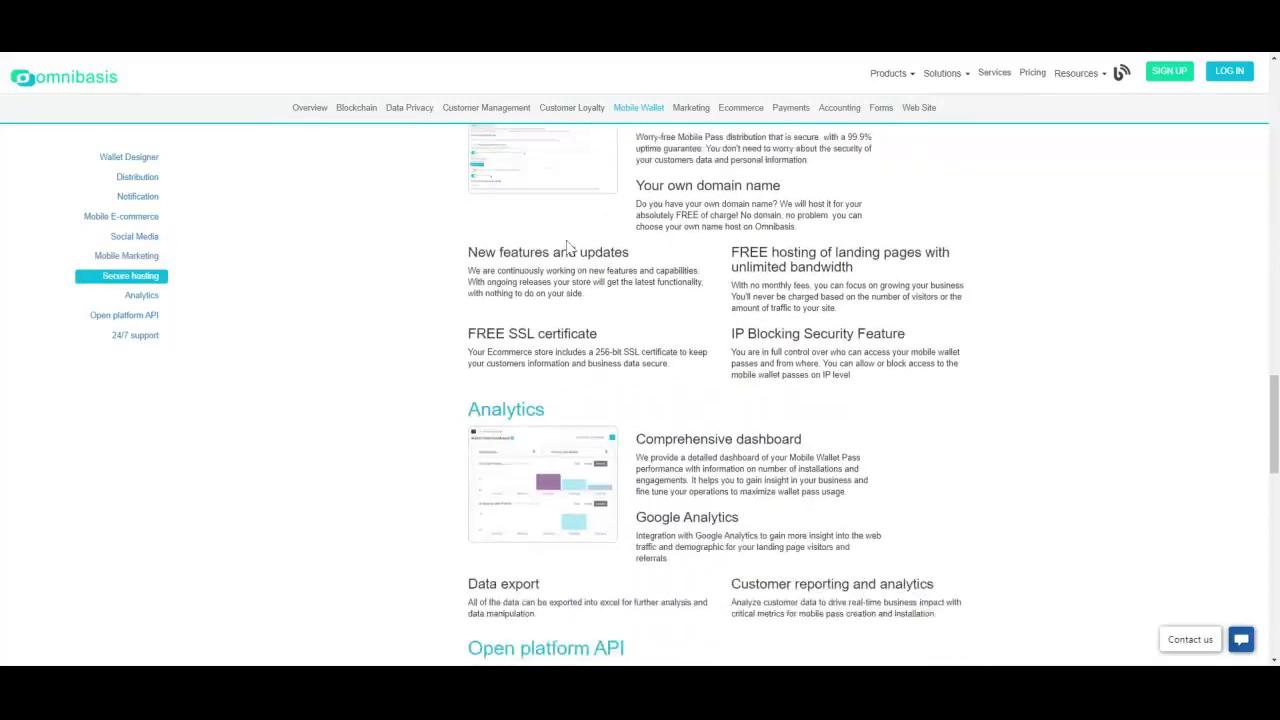
pyautogui.scroll(-3, 569, 248)
pyautogui.scroll(-3, 565, 248)
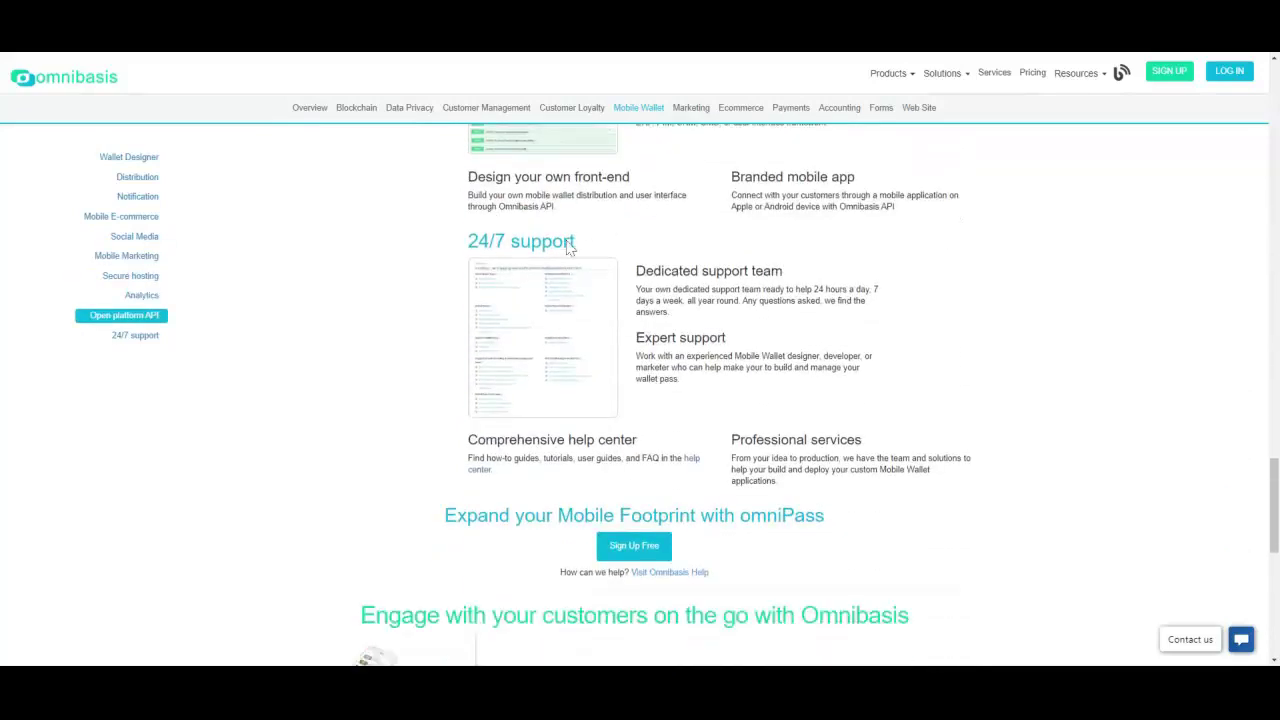
pyautogui.scroll(-3, 565, 248)
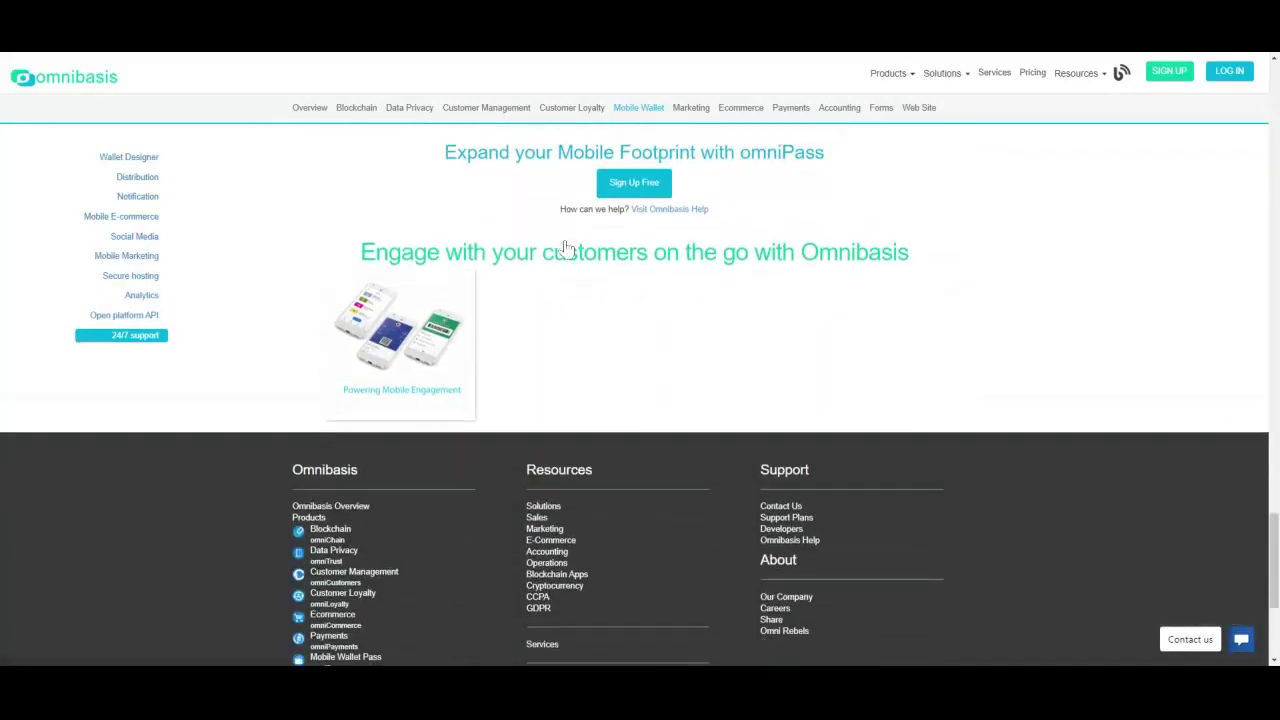
pyautogui.scroll(4, 565, 248)
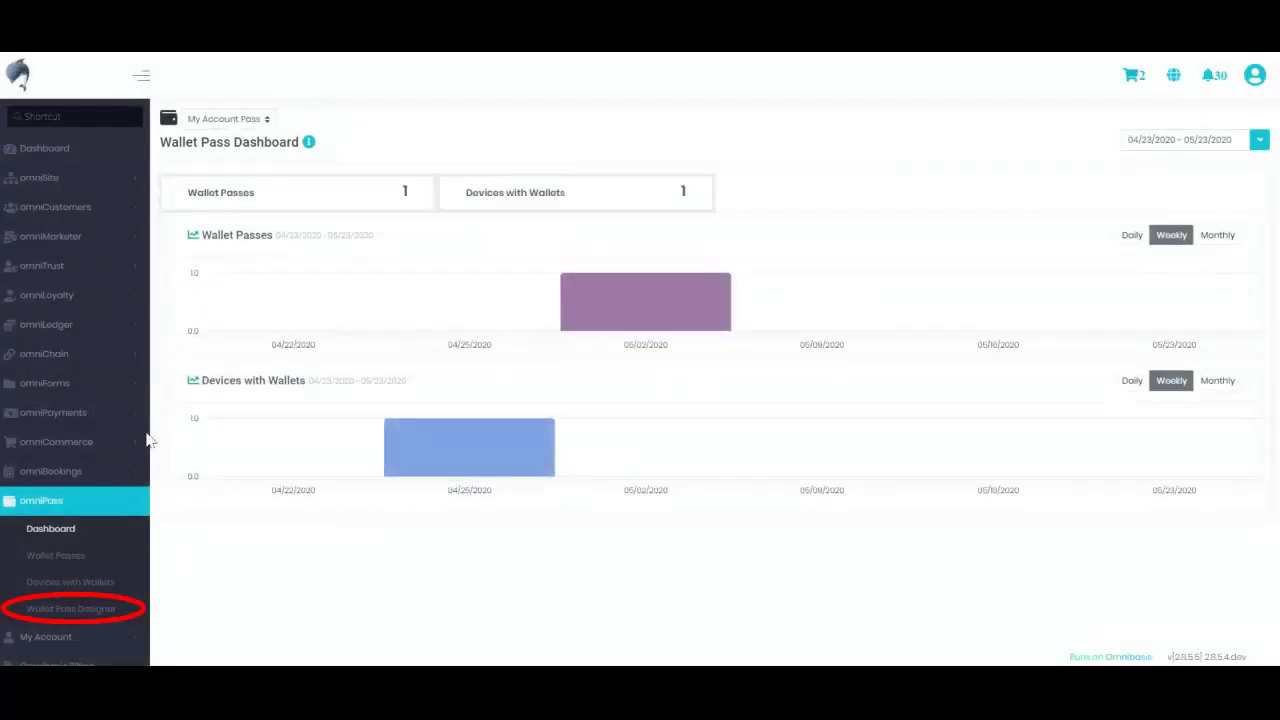
# Open the Wallet Pass Designer from the omniPass sidebar.
pyautogui.click(72, 608)
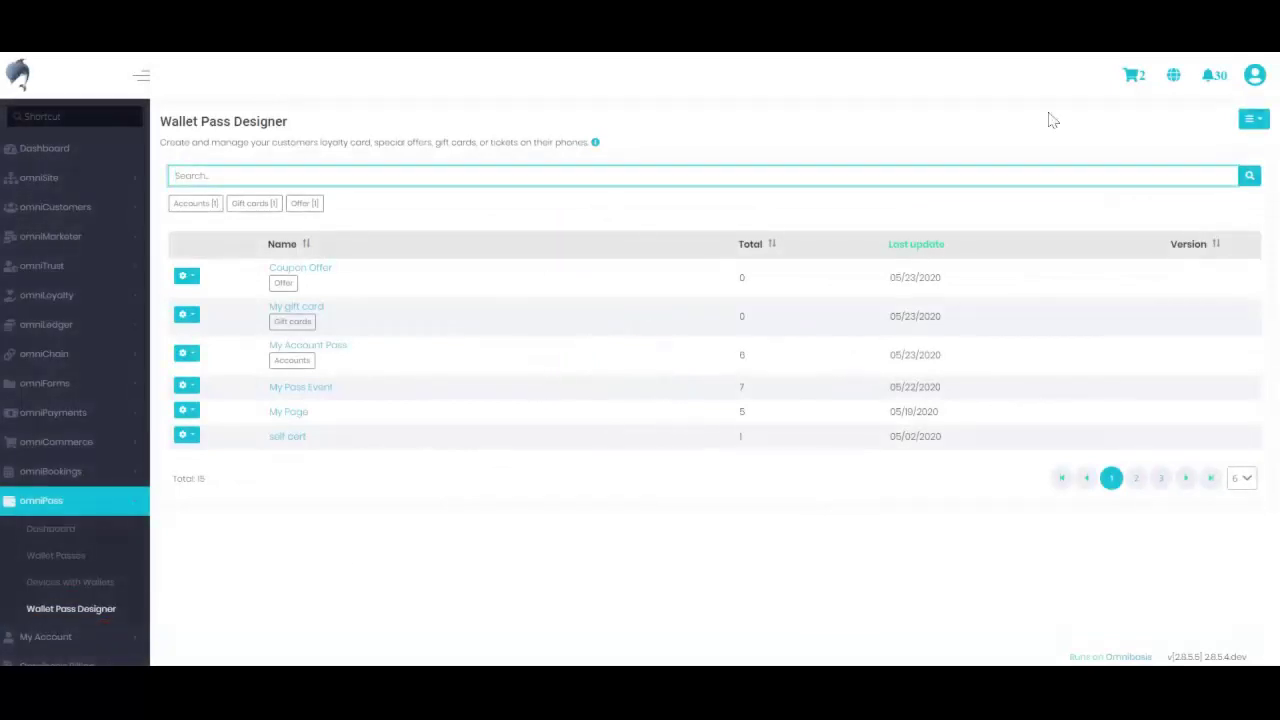
# Start a new wallet pass from the + Create menu.
pyautogui.click(1251, 119)
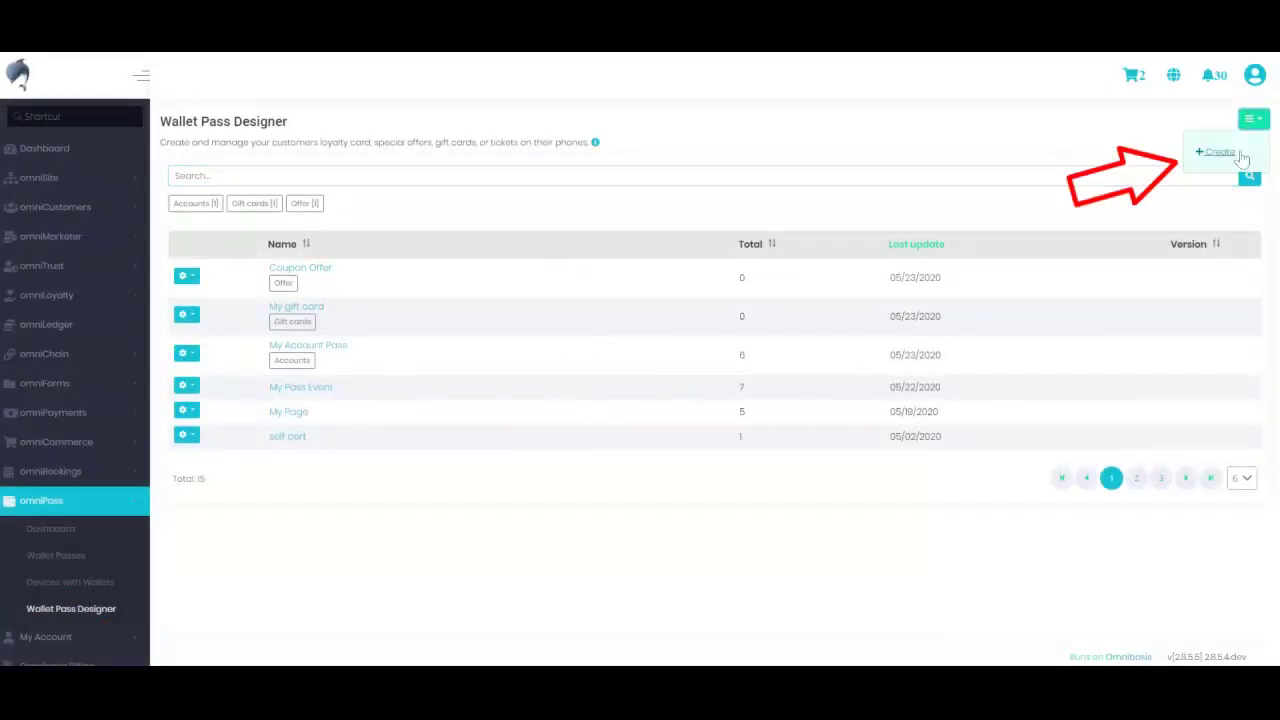
pyautogui.click(1238, 155)
pyautogui.click(211, 260)
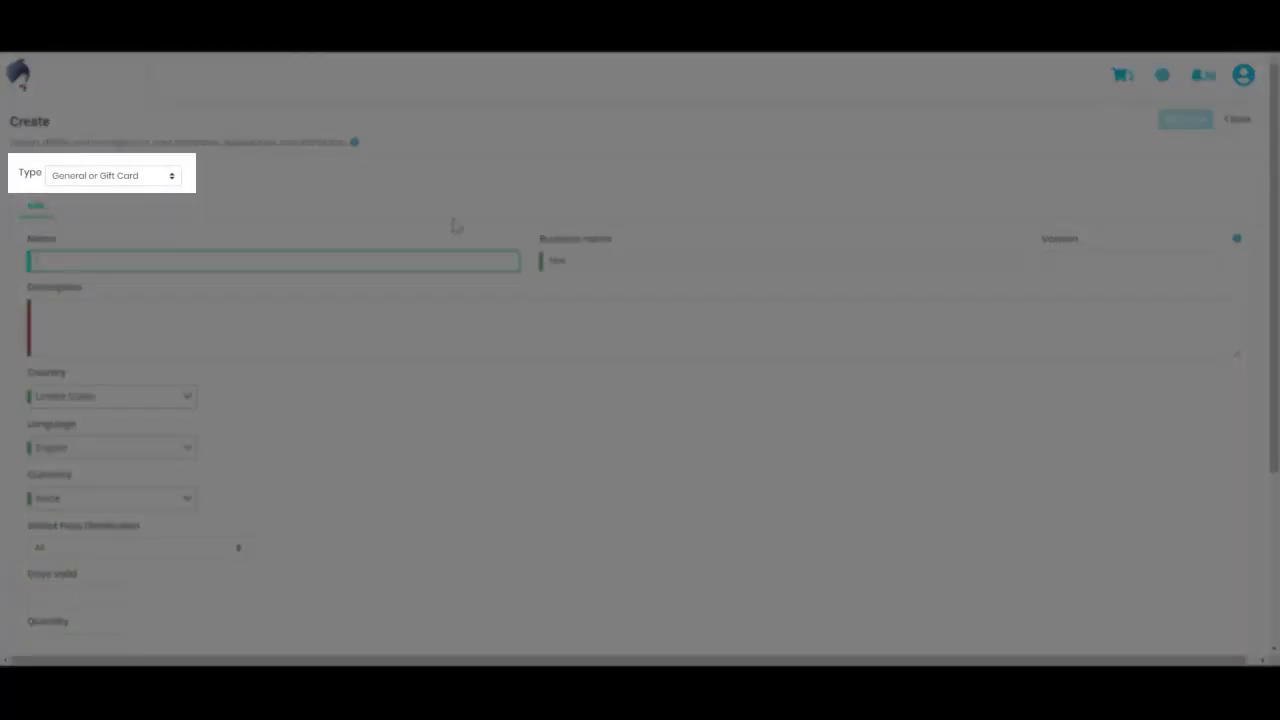
# Set type Coupon or Offer, name 'Coupon For Summer', business name 'Big Store'.
pyautogui.click(141, 173)
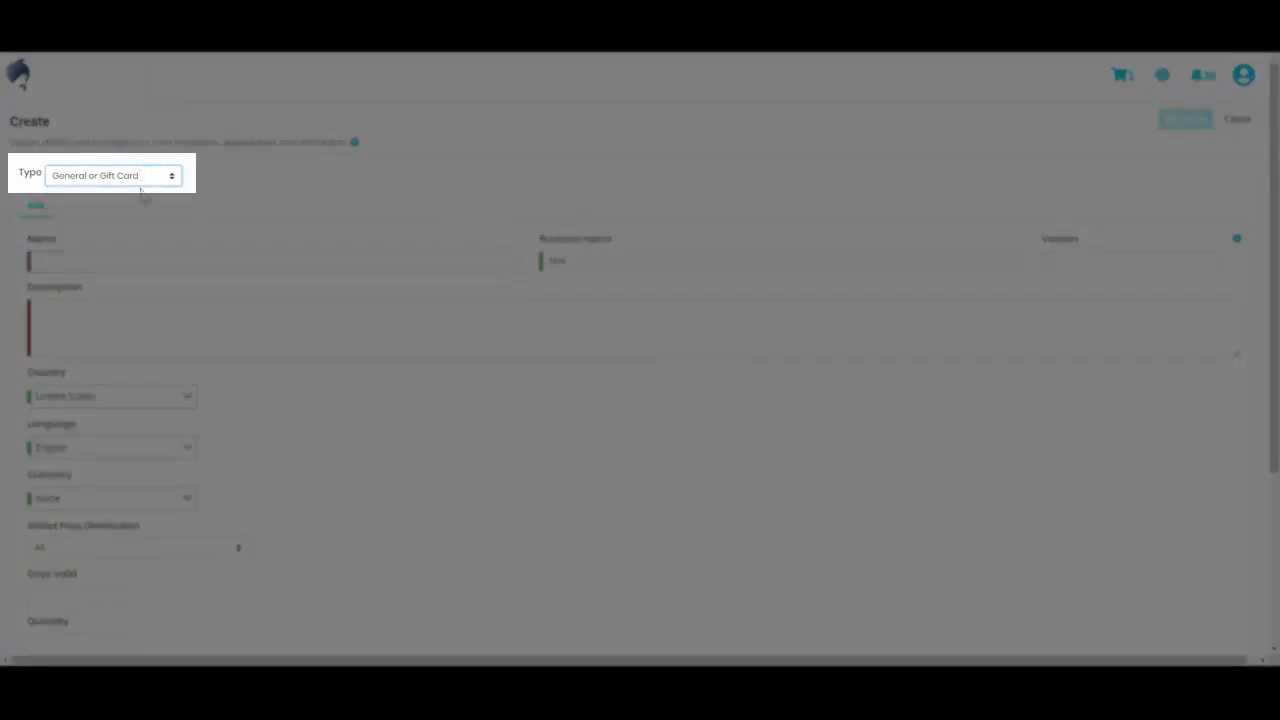
pyautogui.press('Down')
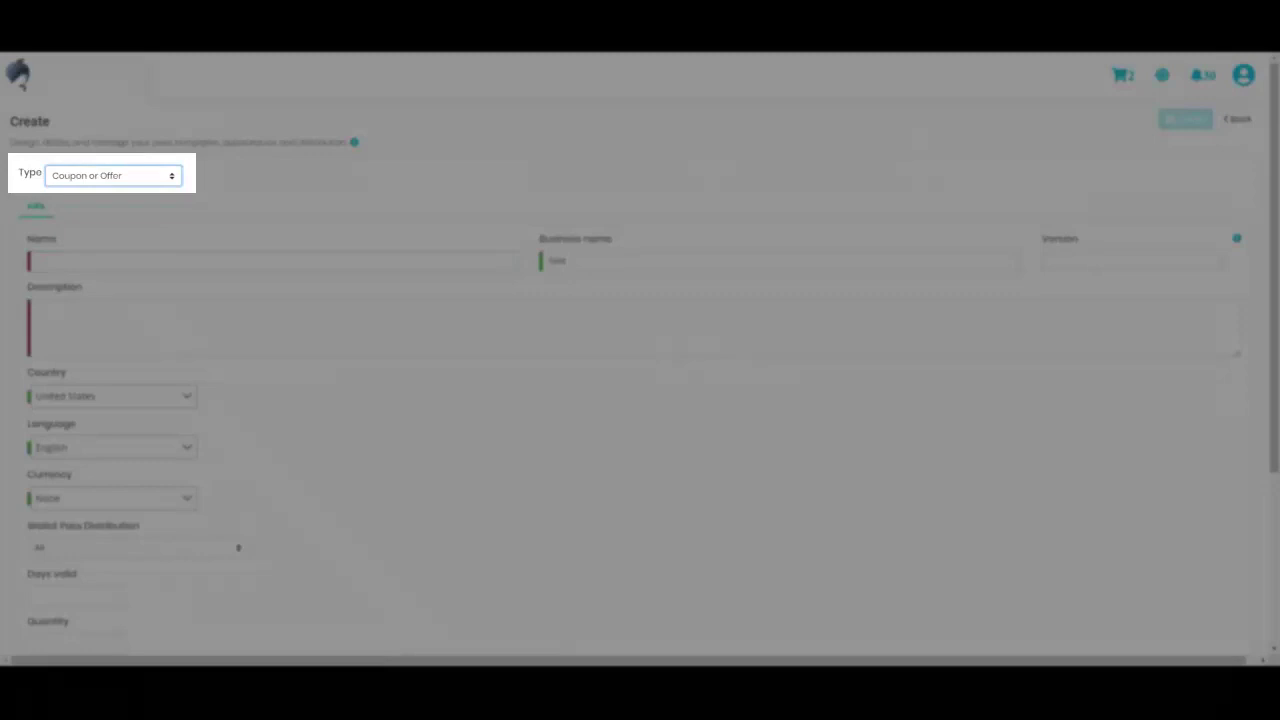
pyautogui.click(123, 260)
pyautogui.write('Coupon For Summer')
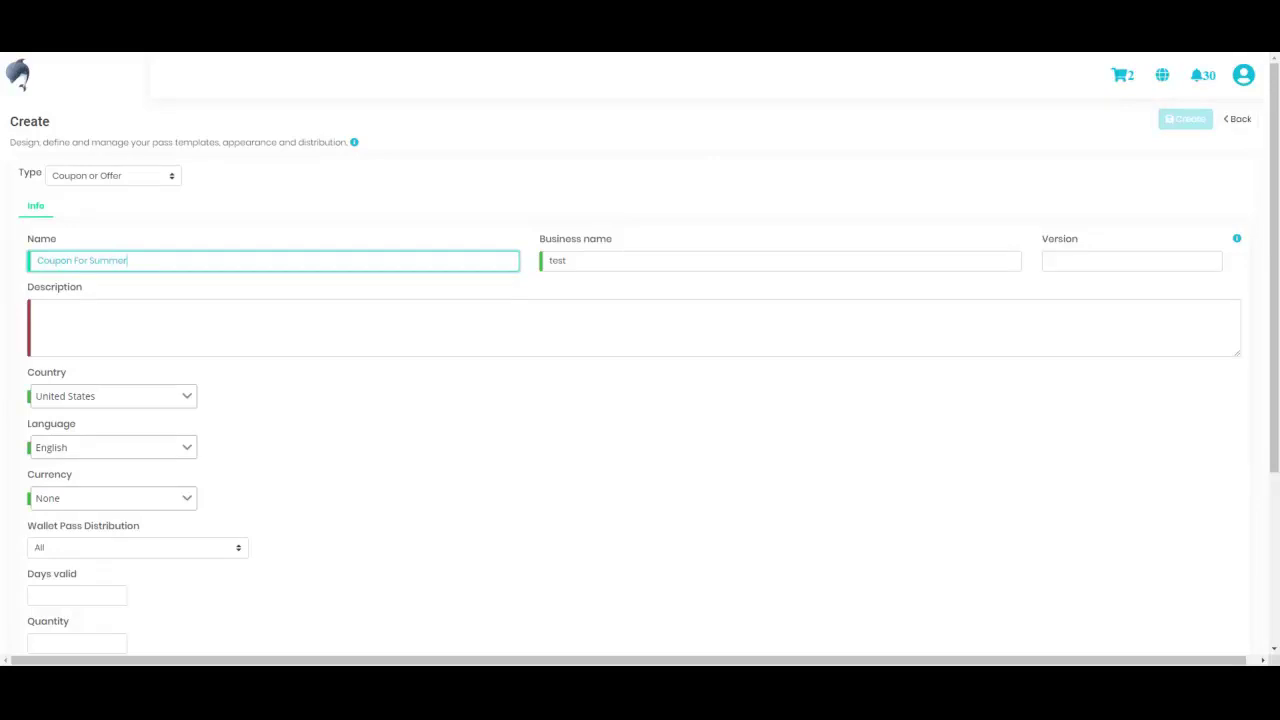
pyautogui.press('Tab')
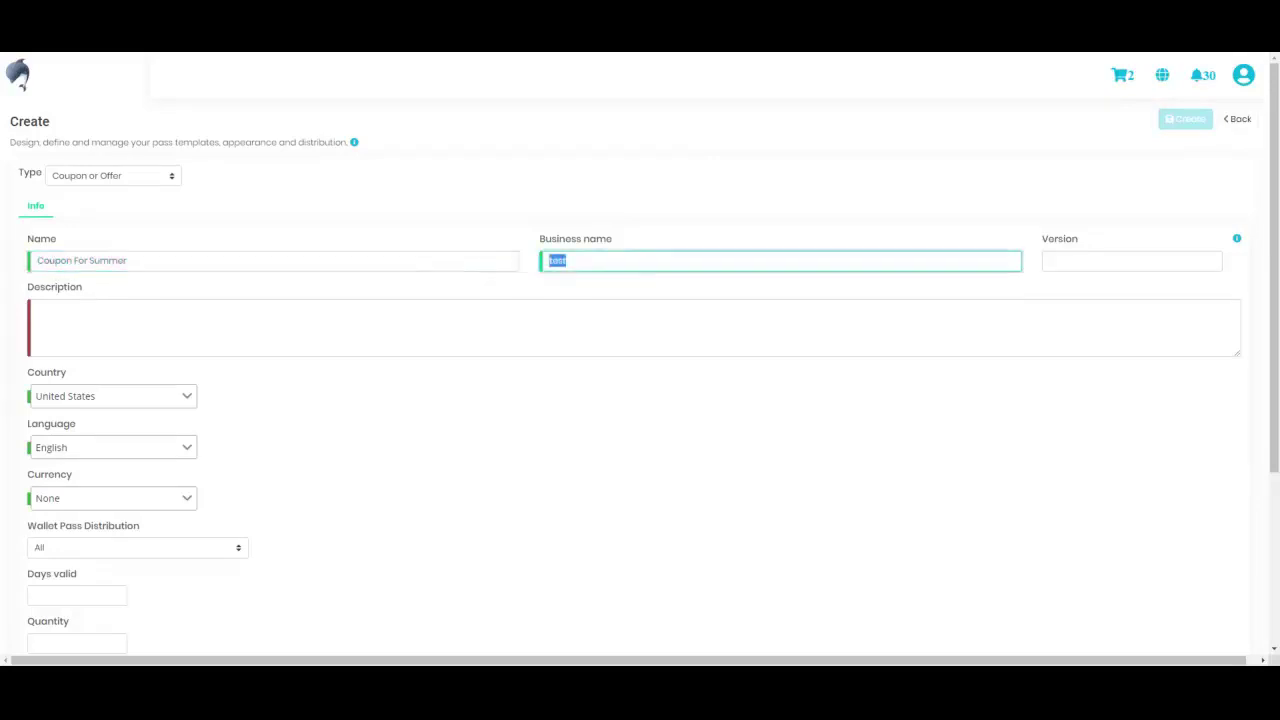
pyautogui.write('M')
pyautogui.write('Big Stor')
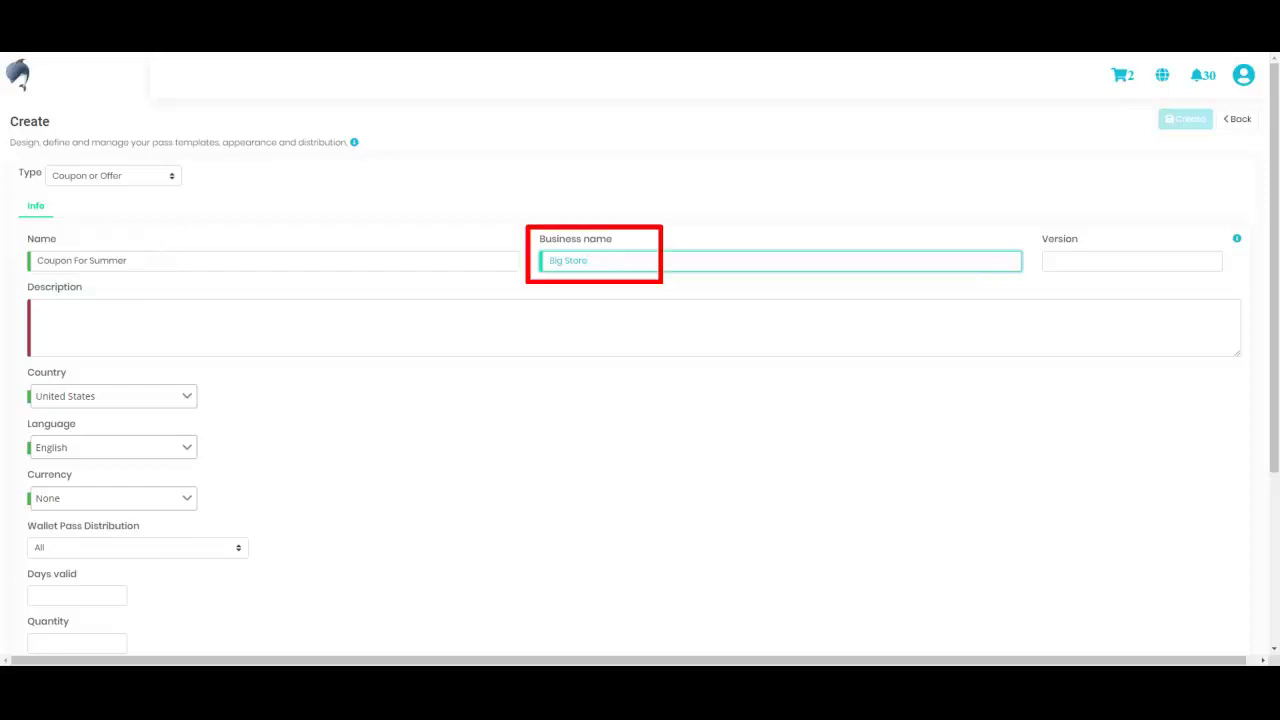
# Describe the pass as 'Use this coupon for discounts', keeping United States and English.
pyautogui.click(333, 307)
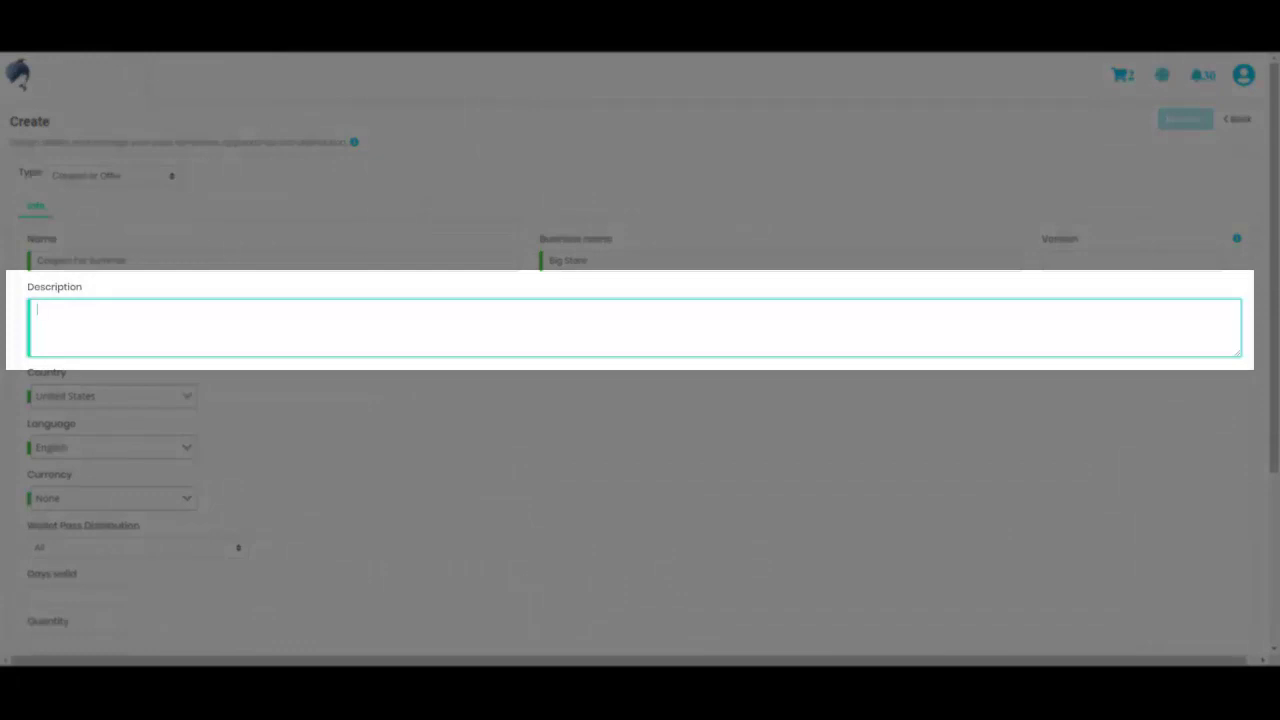
pyautogui.write('Use this coup')
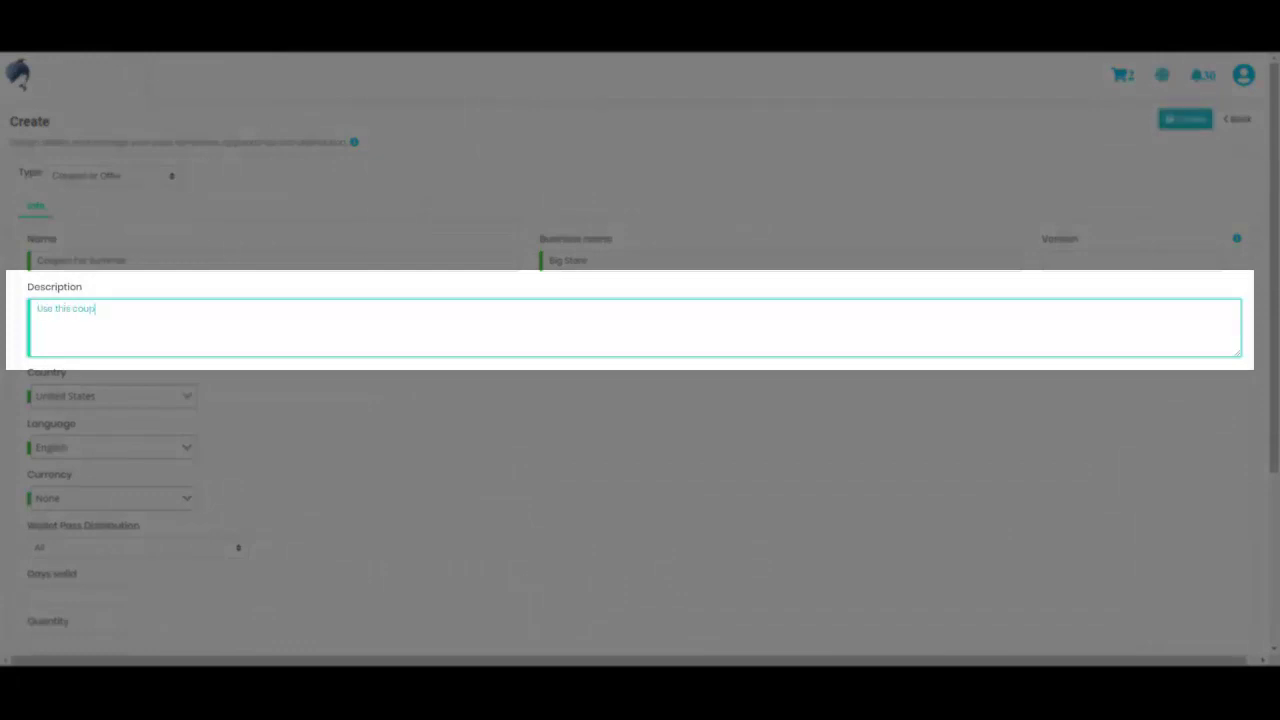
pyautogui.write('on for disco')
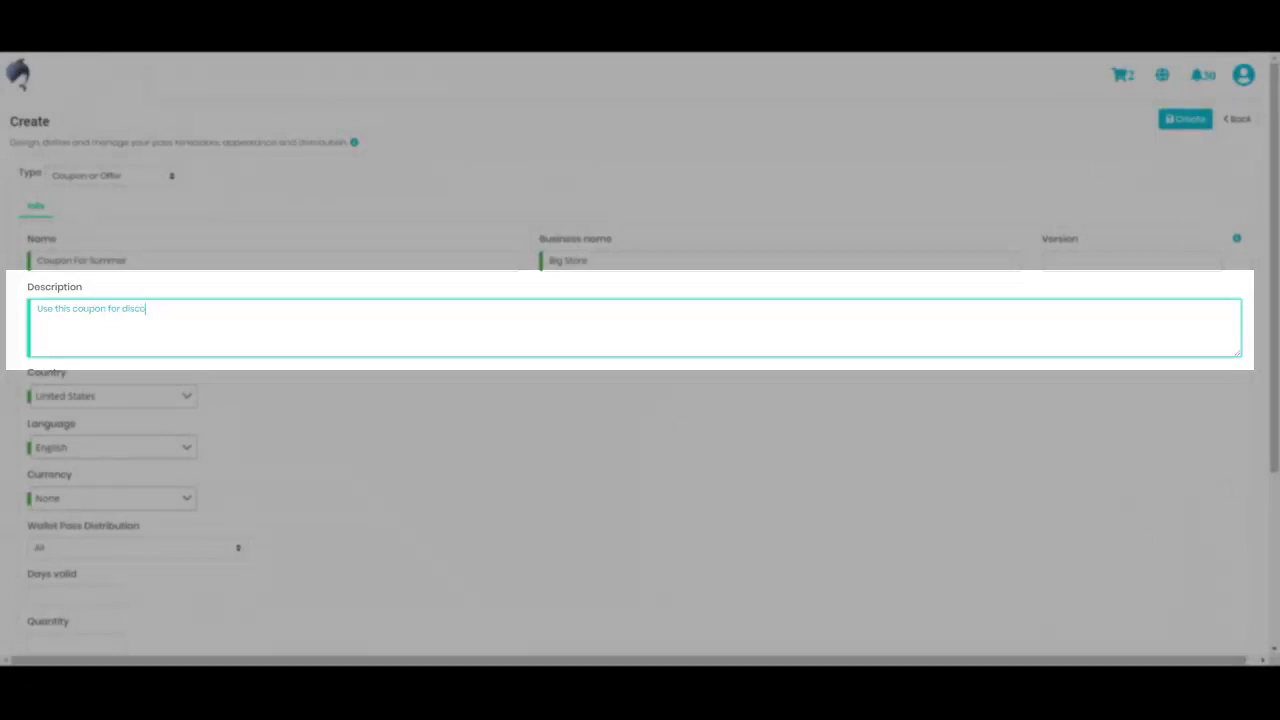
pyautogui.write('unts')
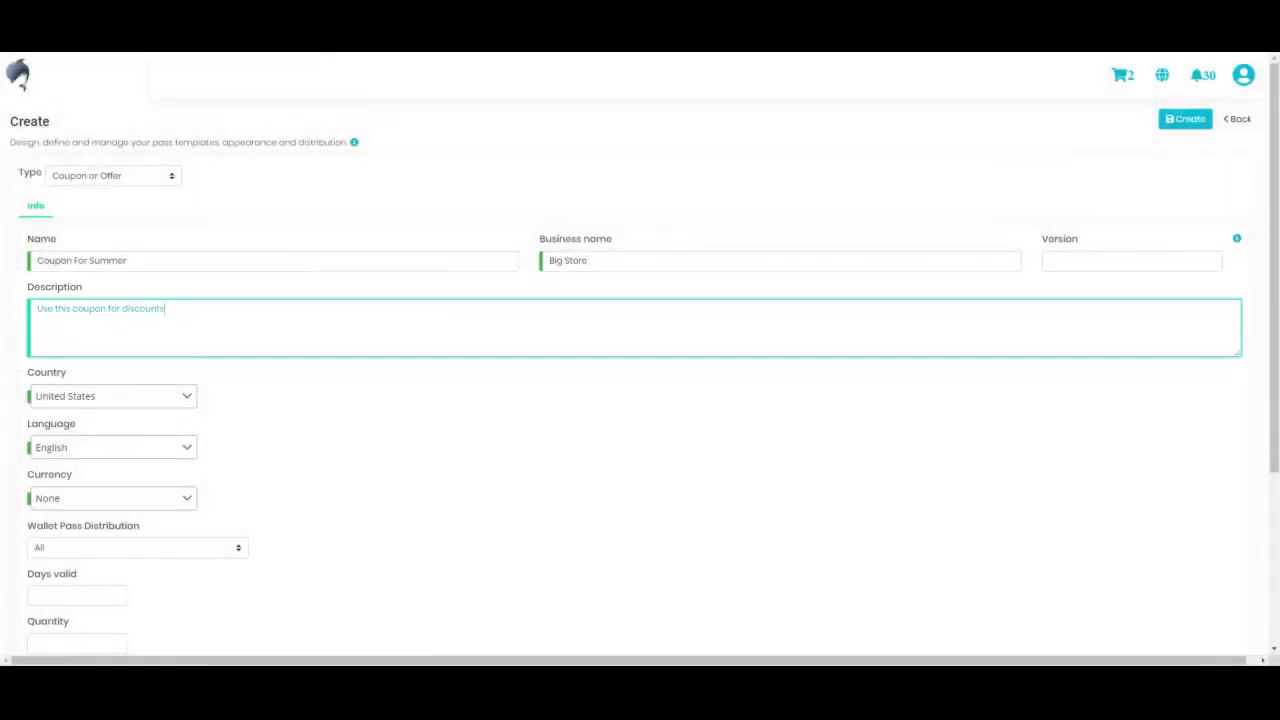
pyautogui.click(172, 398)
pyautogui.click(140, 454)
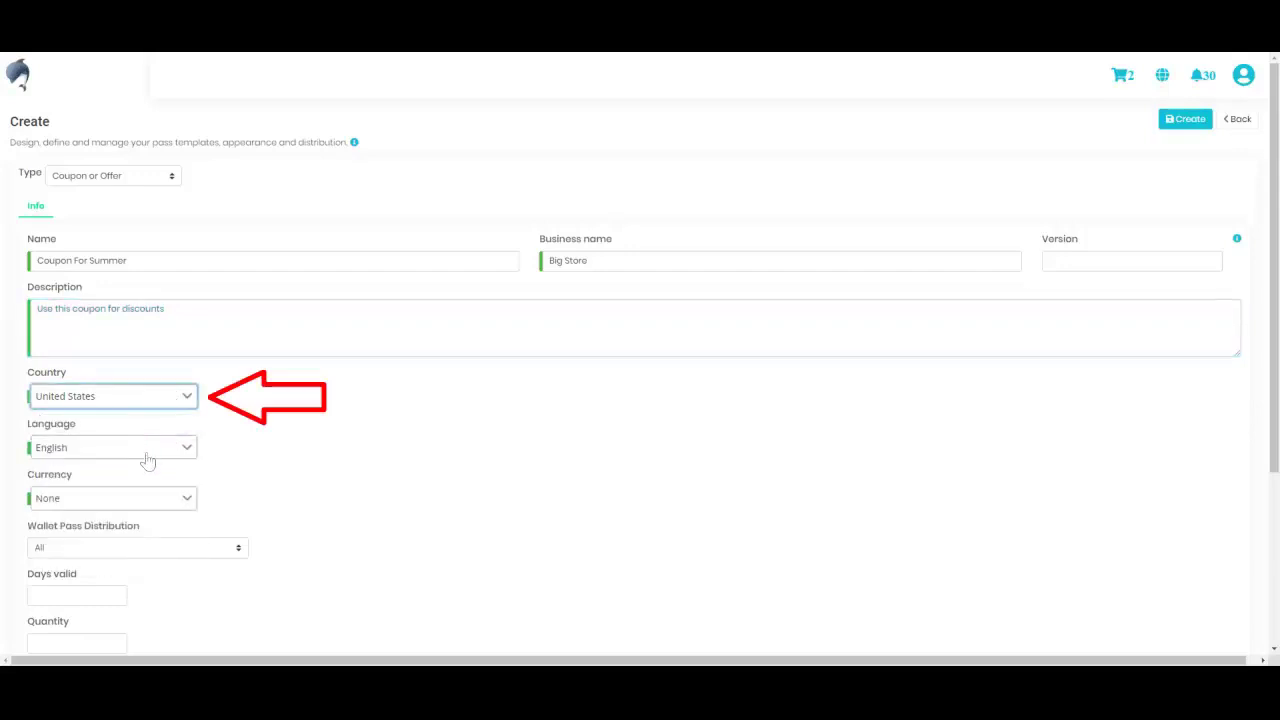
pyautogui.click(146, 452)
pyautogui.click(117, 500)
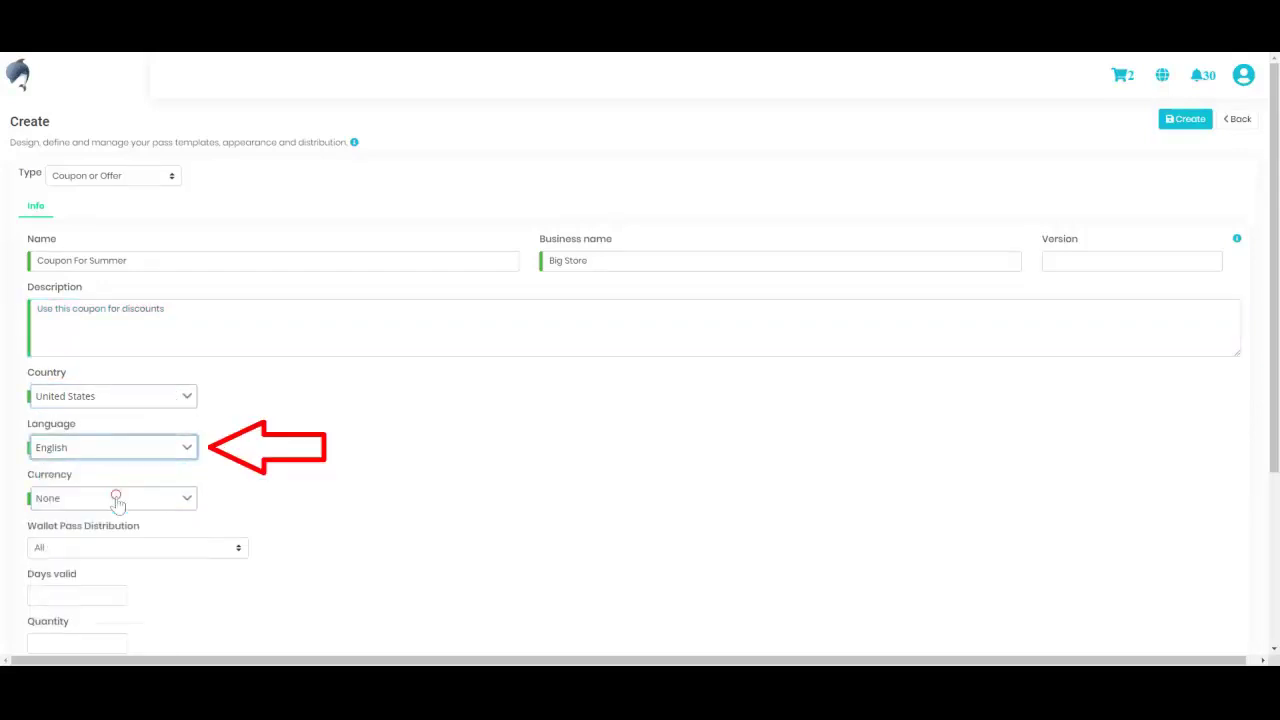
pyautogui.click(120, 500)
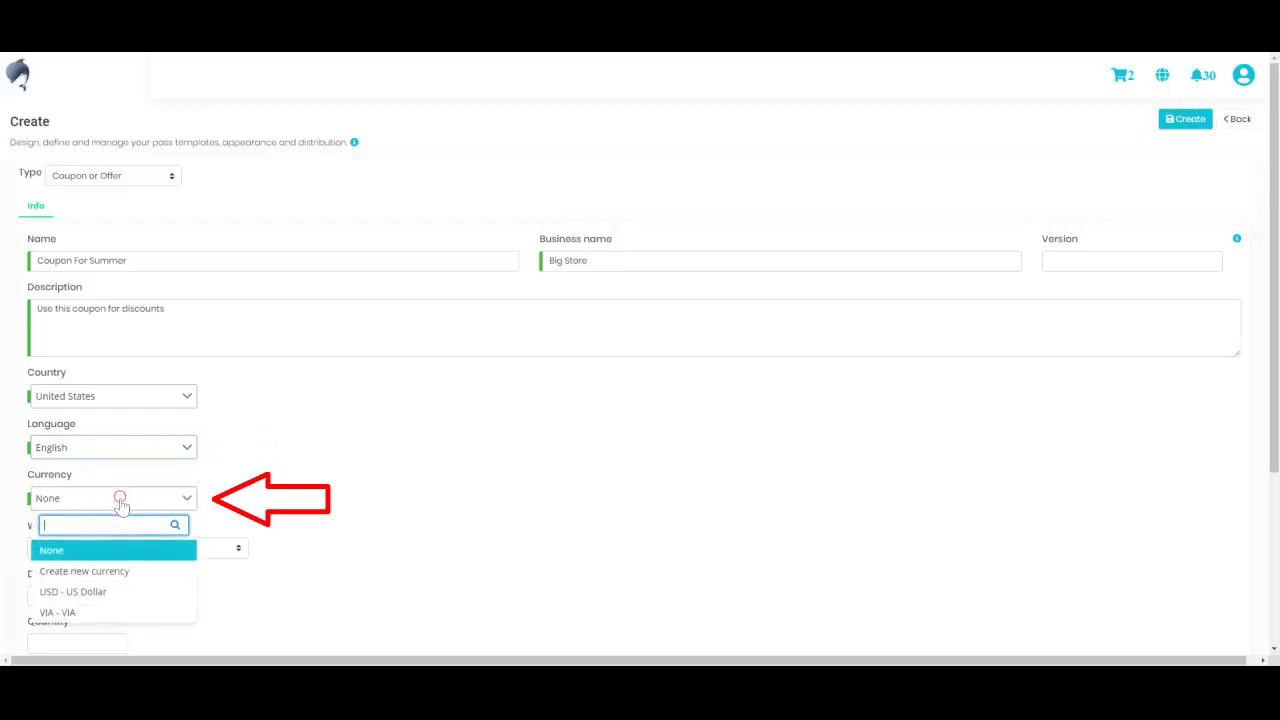
# Set USD currency, 30 days valid, and numbers-only automatic value generation.
pyautogui.click(60, 592)
pyautogui.scroll(-2, 384, 502)
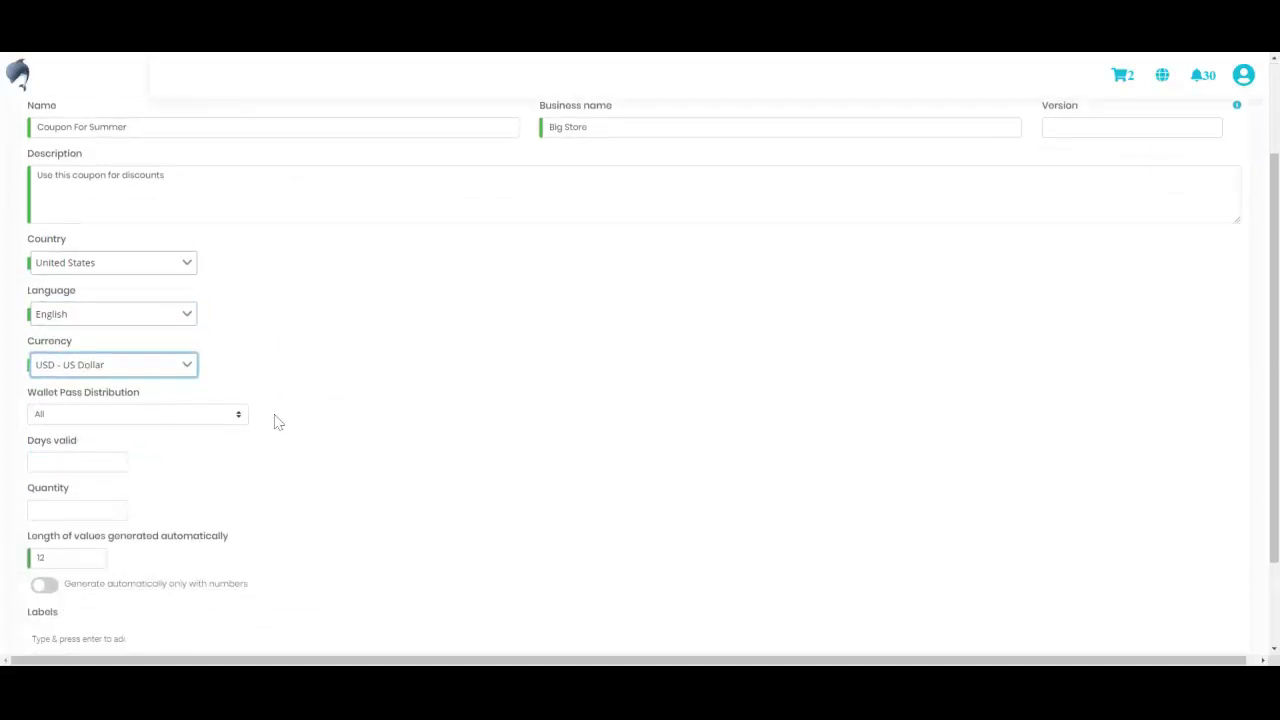
pyautogui.click(238, 418)
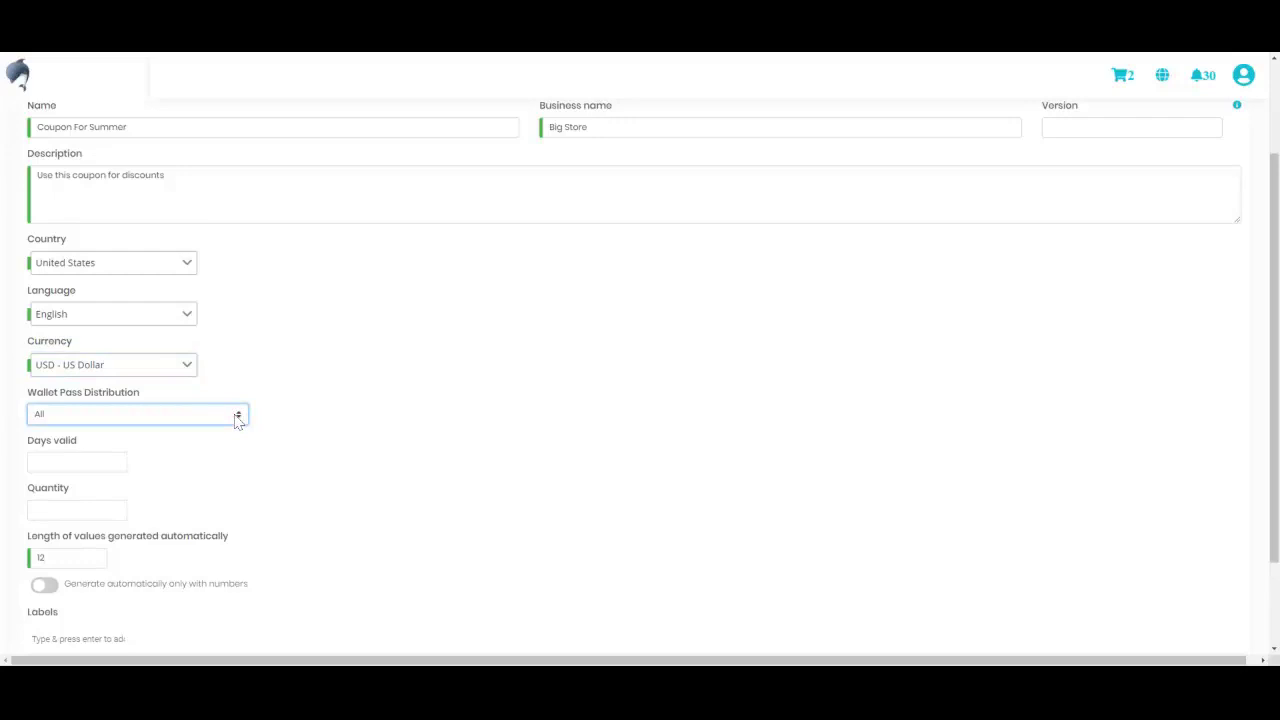
pyautogui.scroll(-1, 314, 431)
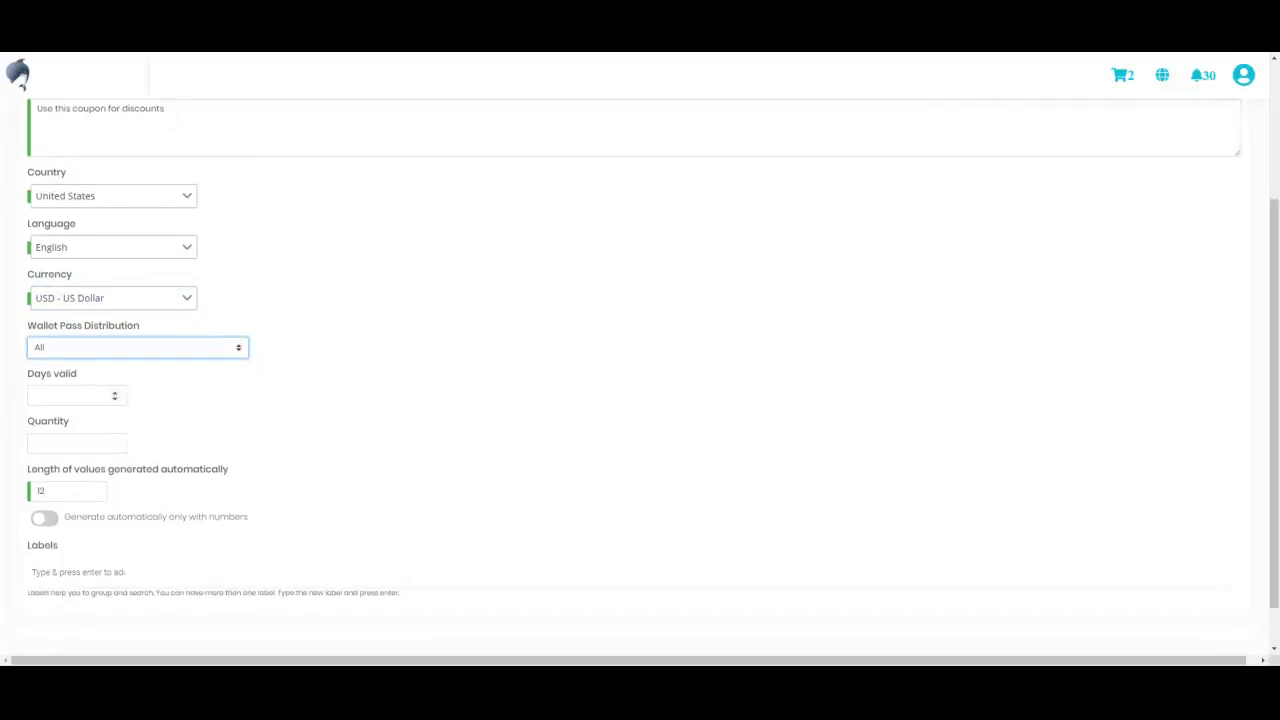
pyautogui.press('Tab')
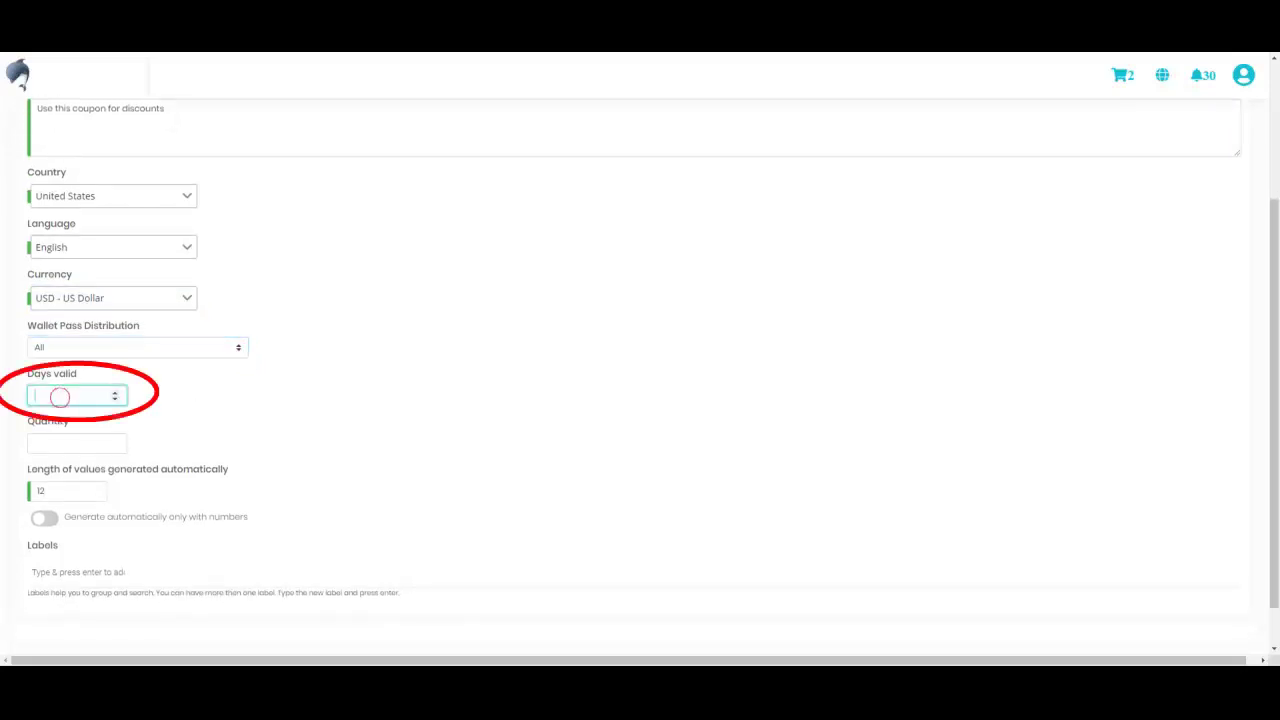
pyautogui.write('30')
pyautogui.click(238, 412)
pyautogui.scroll(-1, 242, 420)
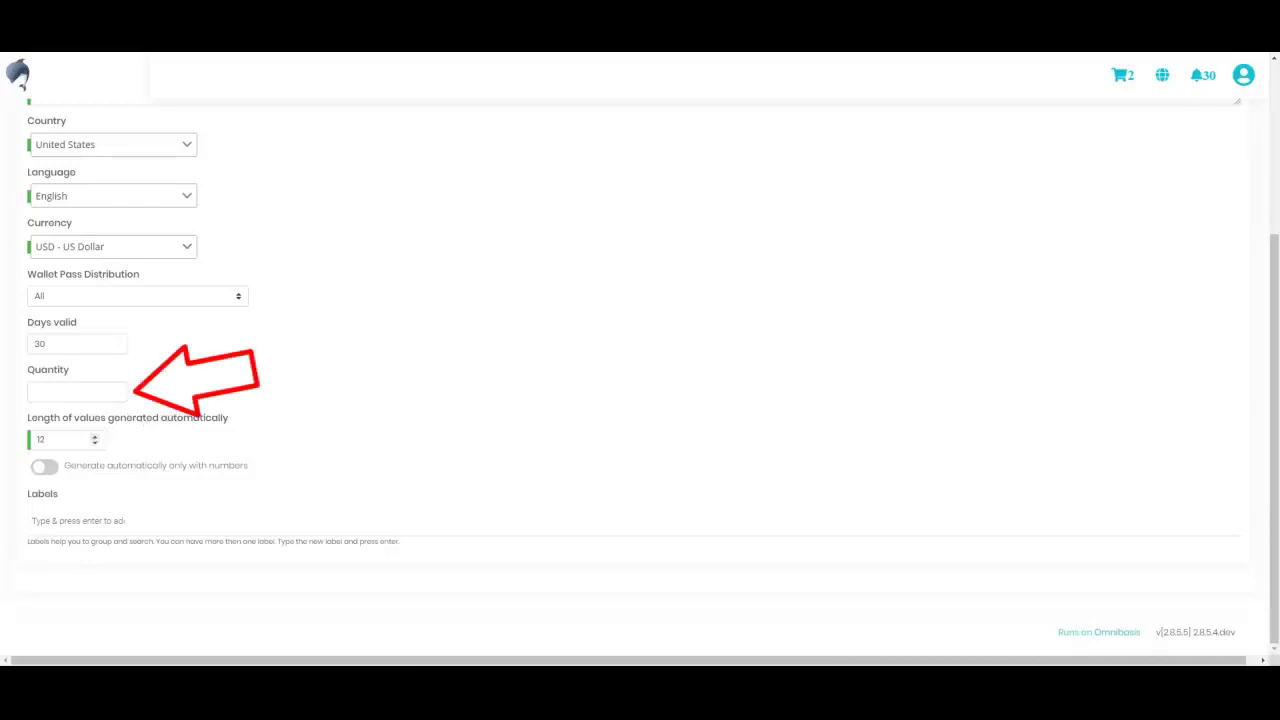
pyautogui.moveTo(76, 443)
pyautogui.click(70, 391)
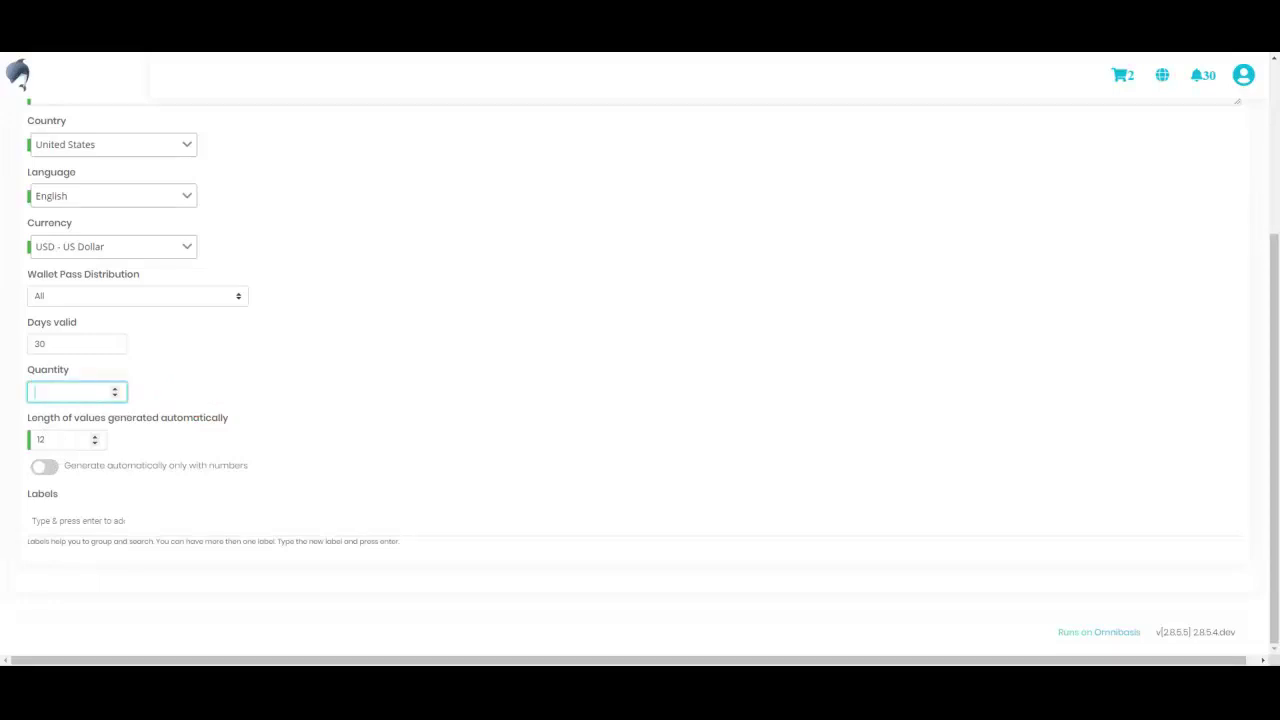
pyautogui.click(45, 467)
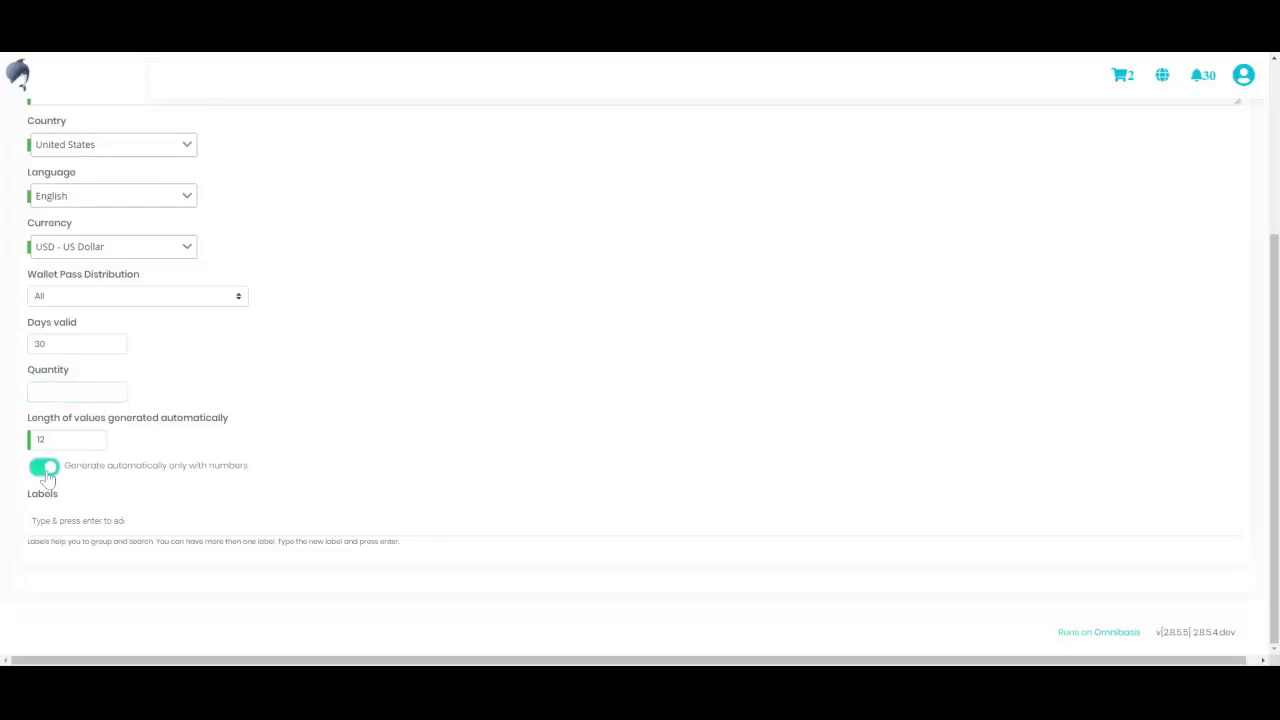
# Add the labels Coupons and Summer and create the pass.
pyautogui.click(50, 520)
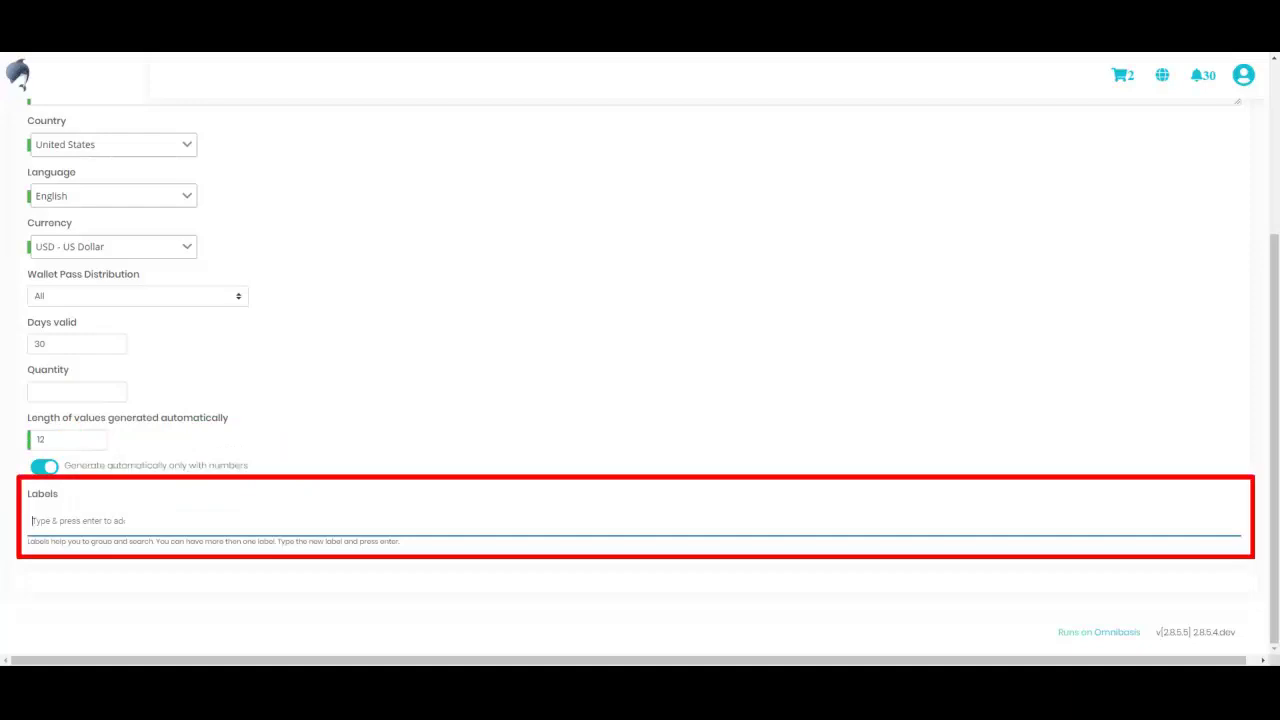
pyautogui.write('c')
pyautogui.press('Return')
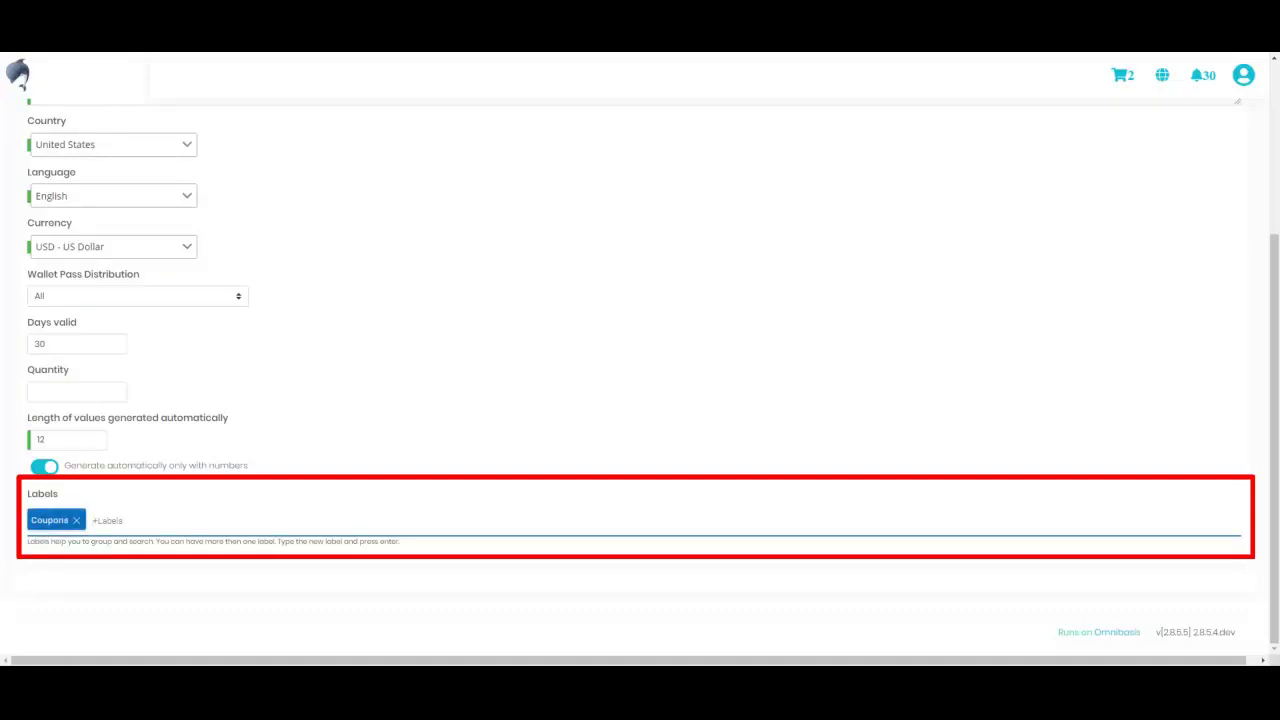
pyautogui.write('s')
pyautogui.write('mer')
pyautogui.press('Return')
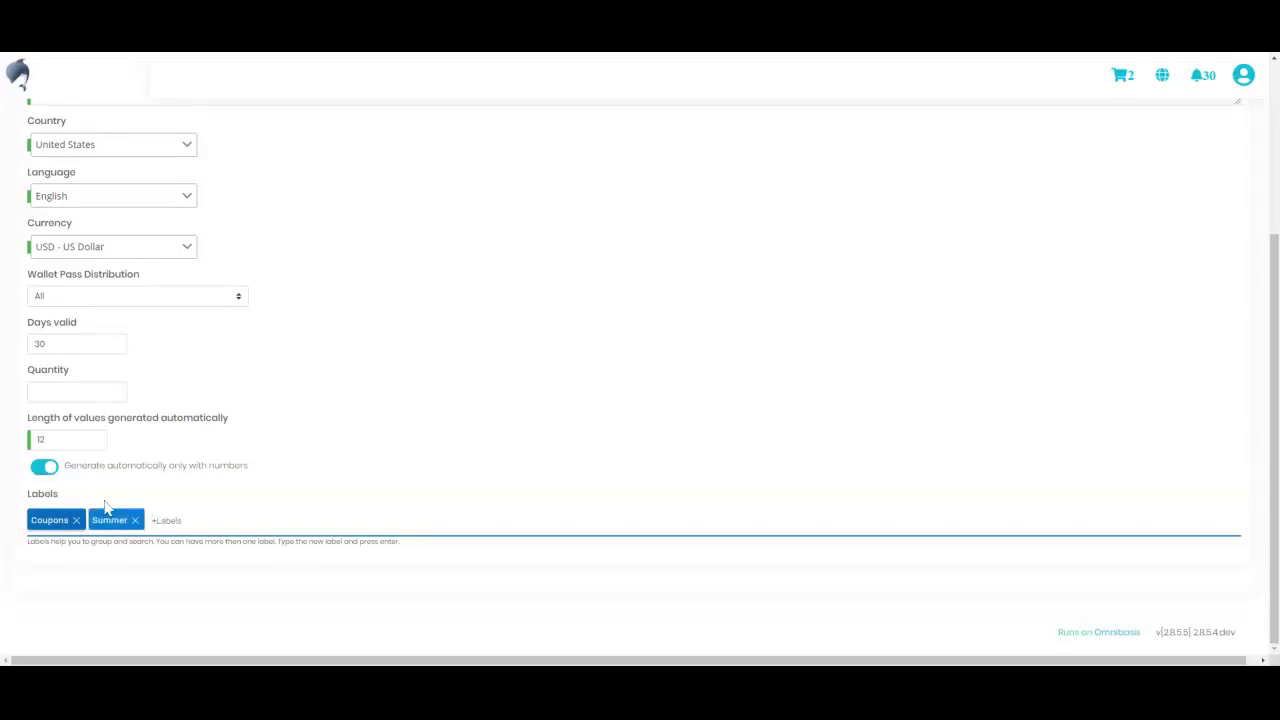
pyautogui.scroll(3, 140, 500)
pyautogui.click(1172, 122)
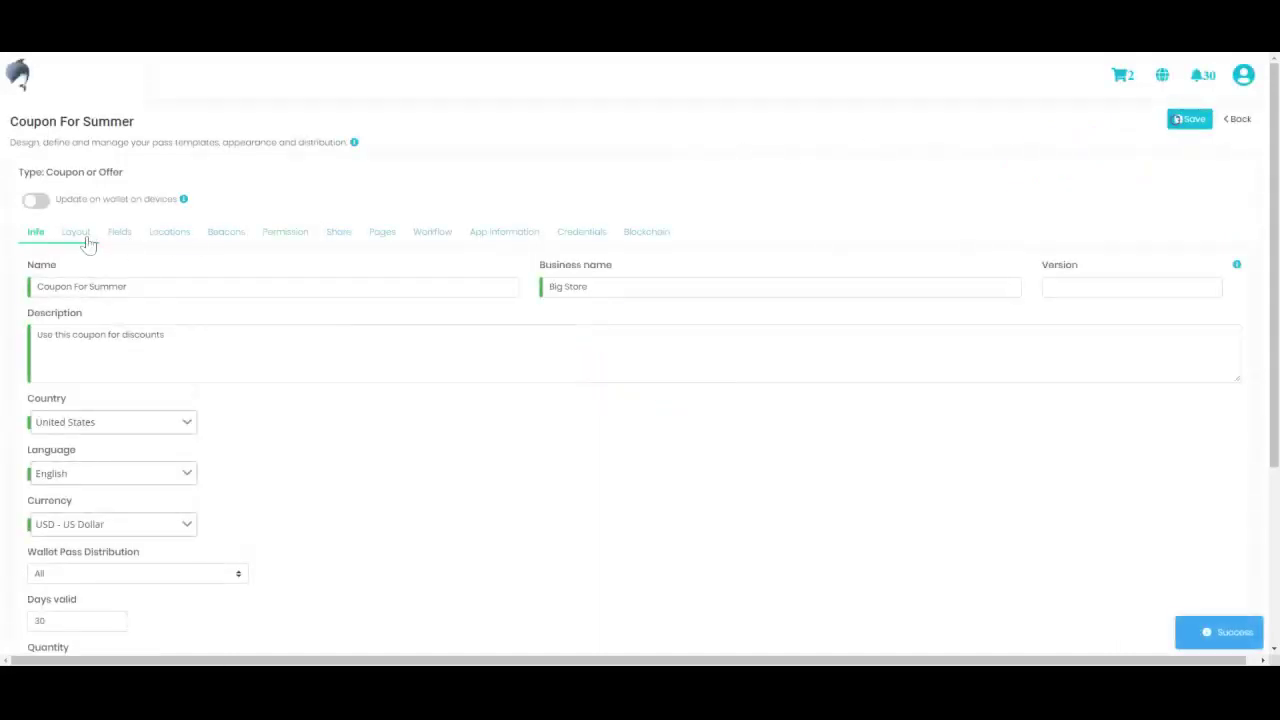
# In Layout, set a dark blue background, label colour #eee6e6 and foreground #e2cece.
pyautogui.click(87, 240)
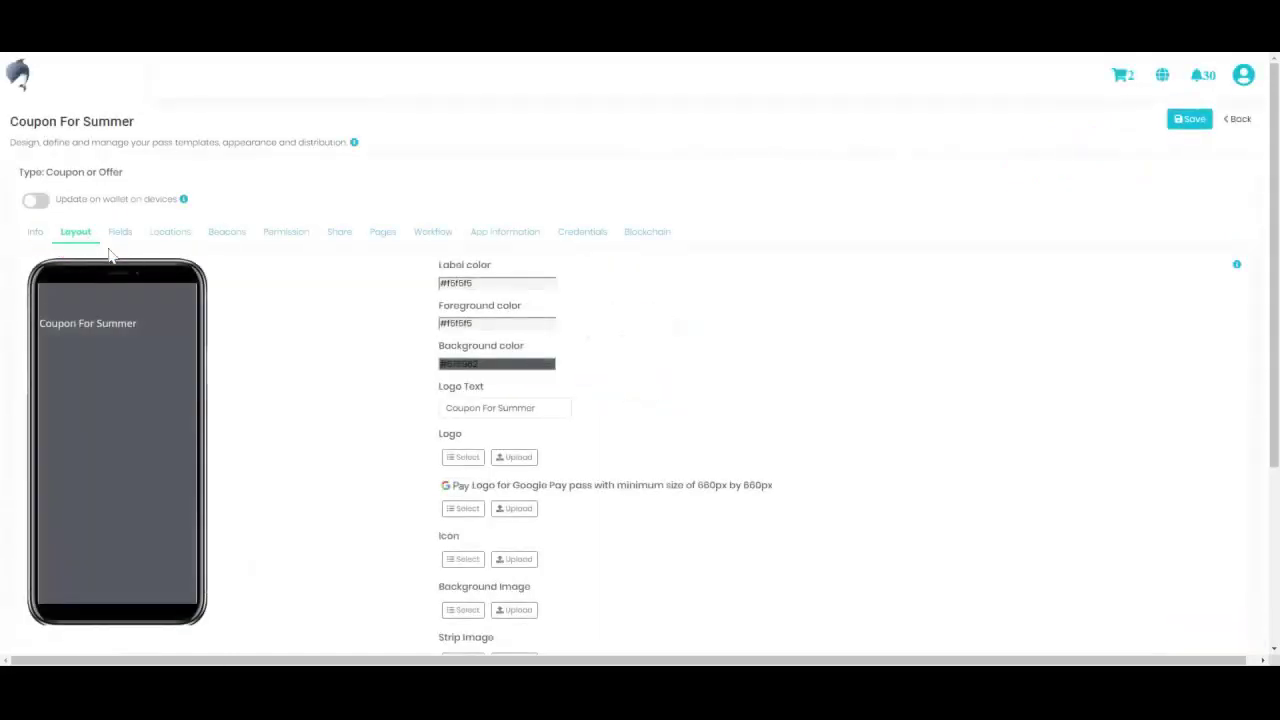
pyautogui.click(497, 363)
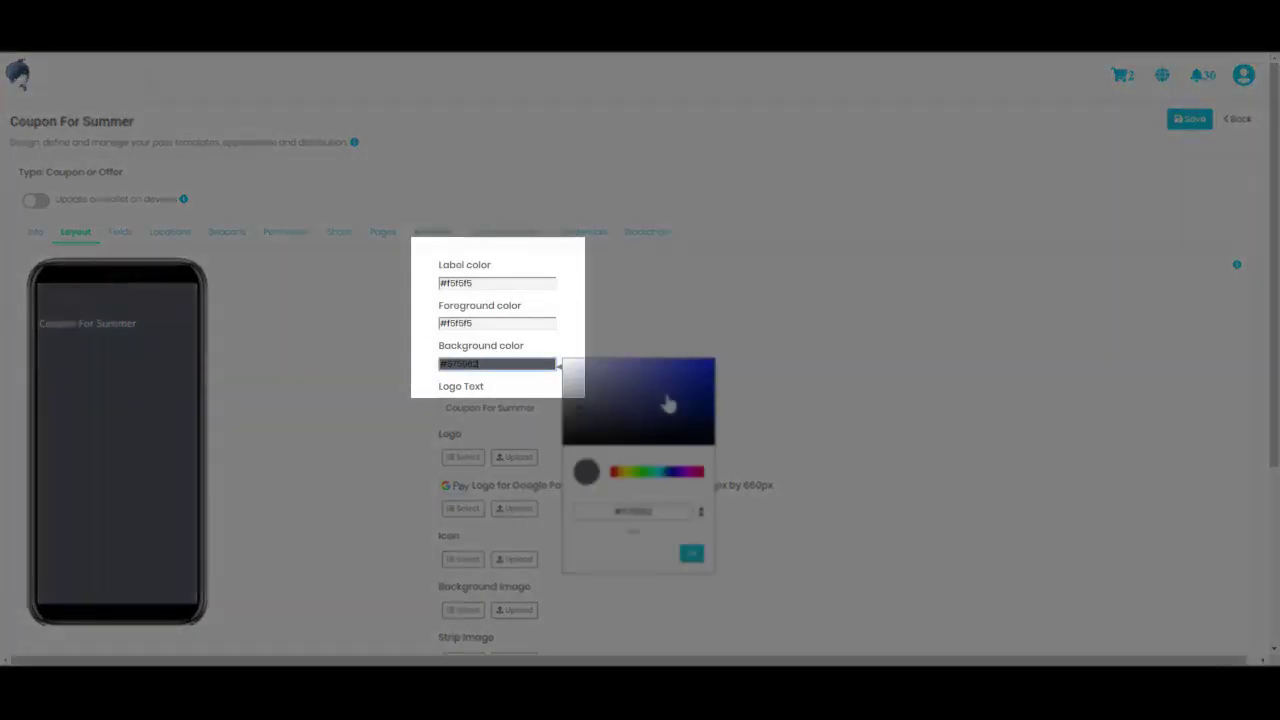
pyautogui.click(669, 404)
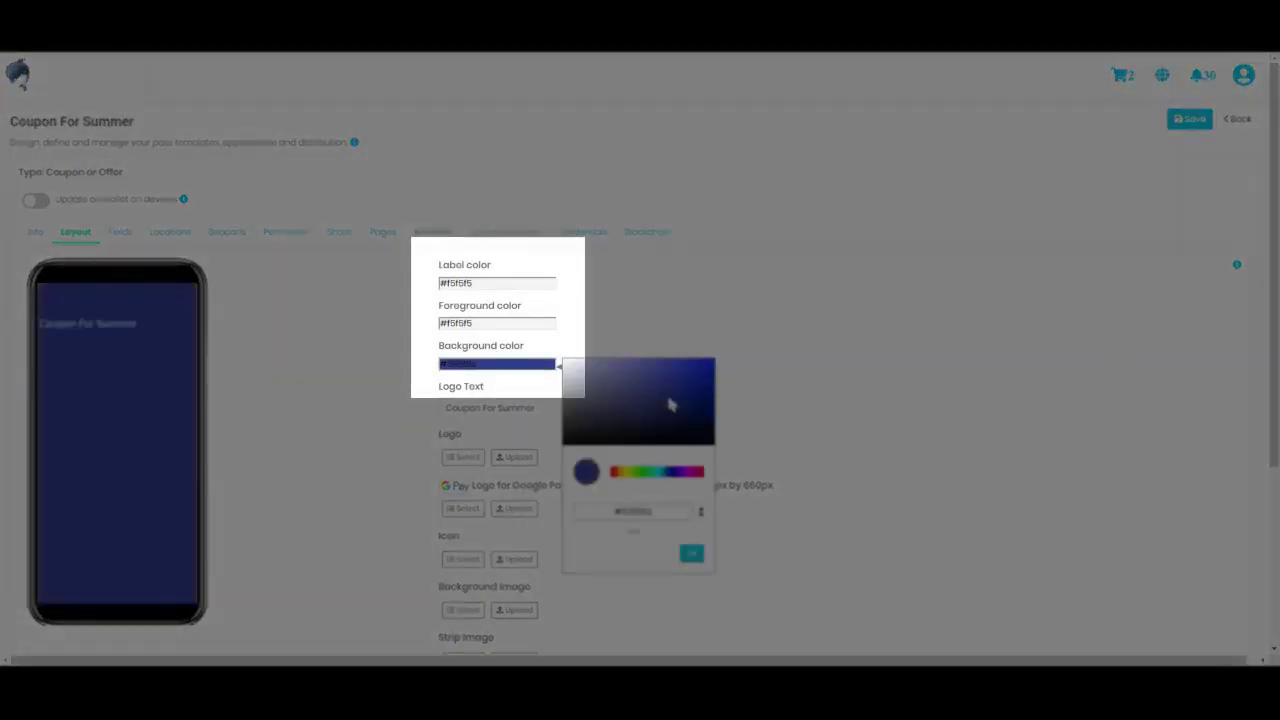
pyautogui.click(497, 283)
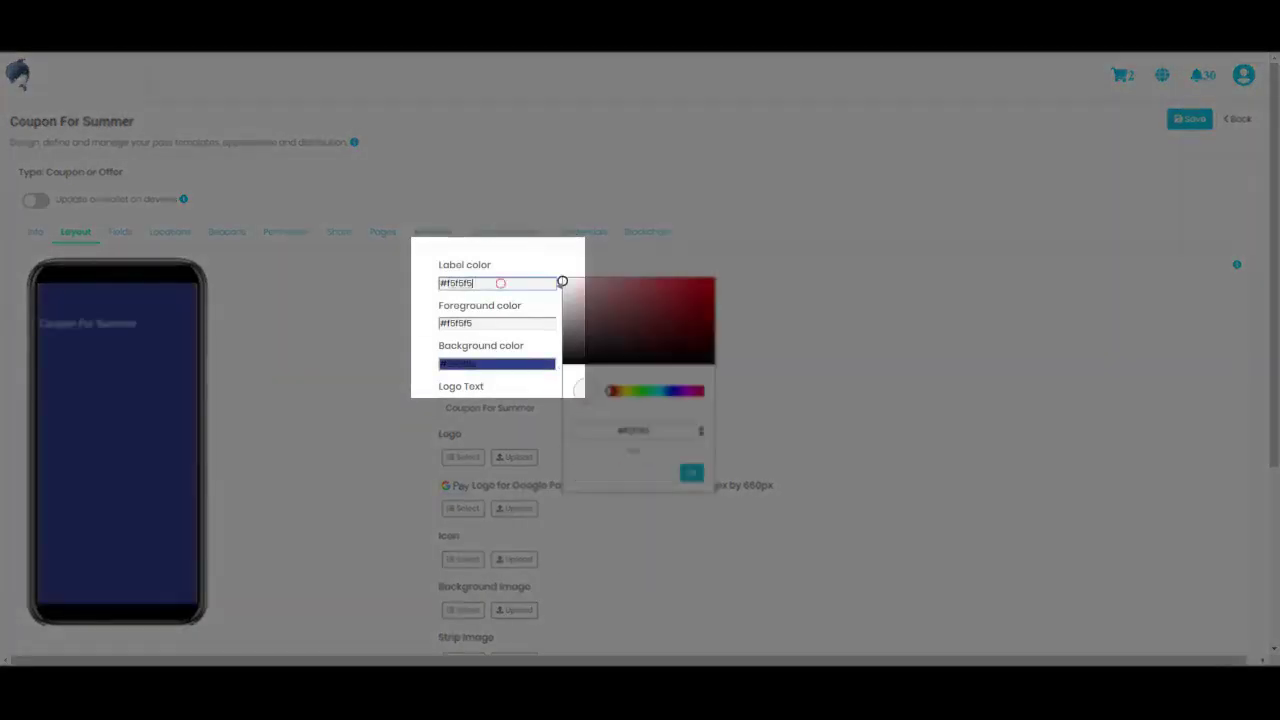
pyautogui.click(567, 288)
pyautogui.click(554, 322)
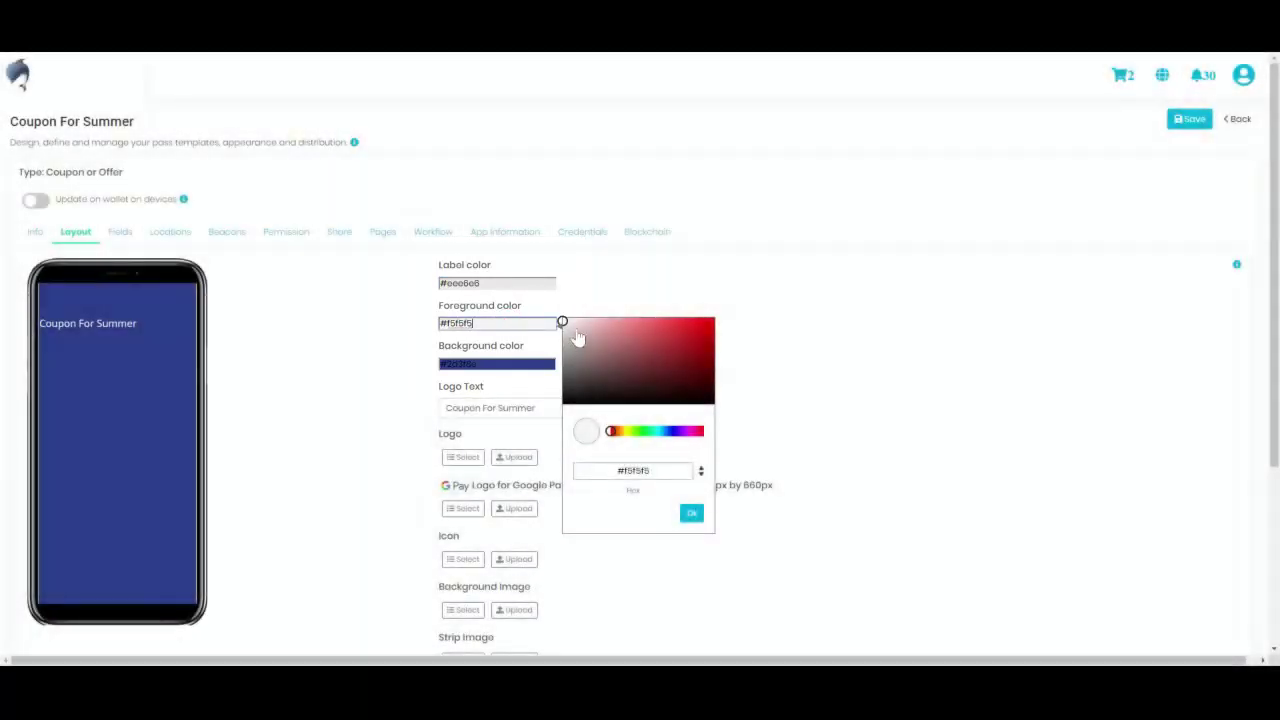
pyautogui.click(578, 338)
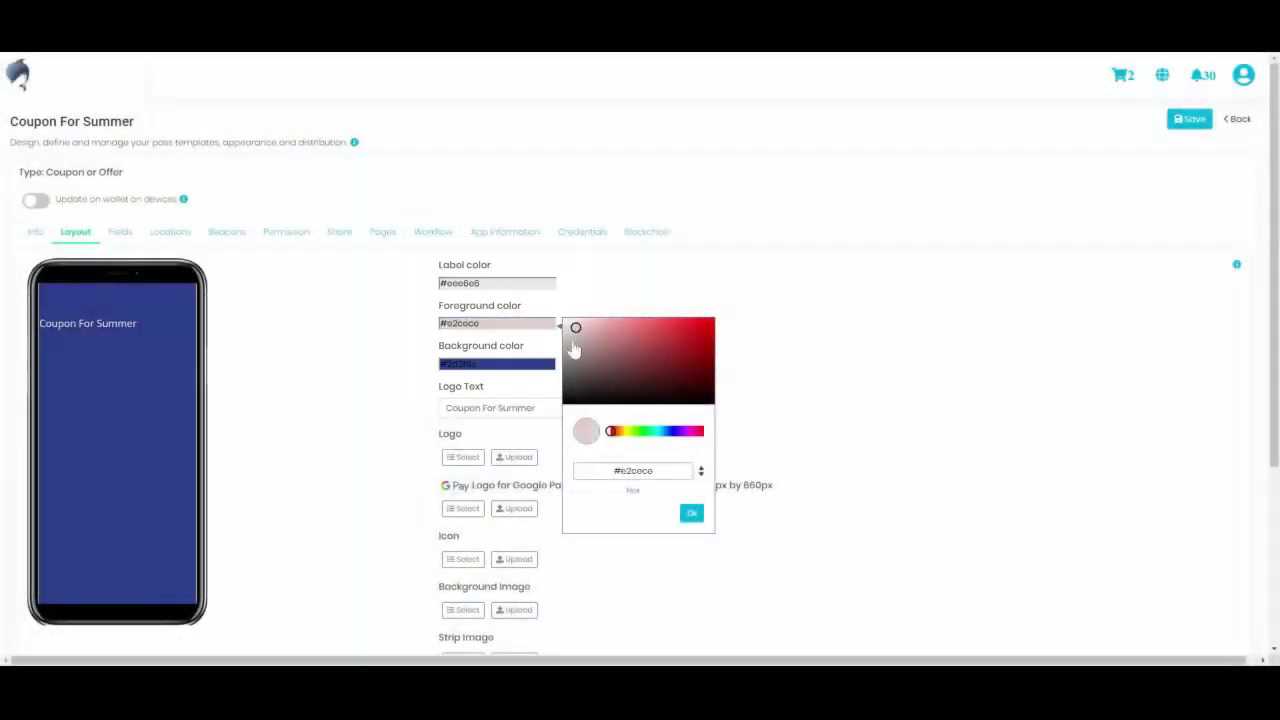
pyautogui.click(509, 427)
pyautogui.scroll(-2, 614, 457)
pyautogui.scroll(-2, 614, 457)
pyautogui.scroll(-1, 608, 448)
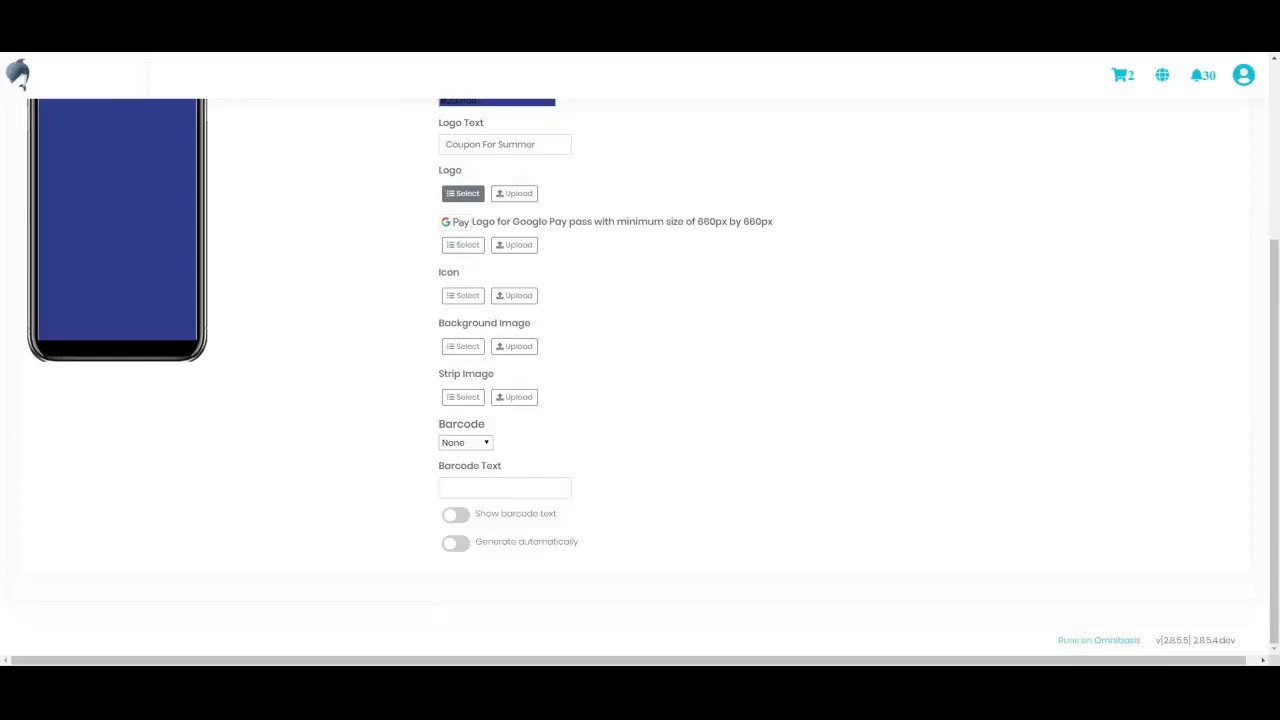
# Set the logo to the dolphin icon found by searching 'dolphin'.
pyautogui.click(463, 193)
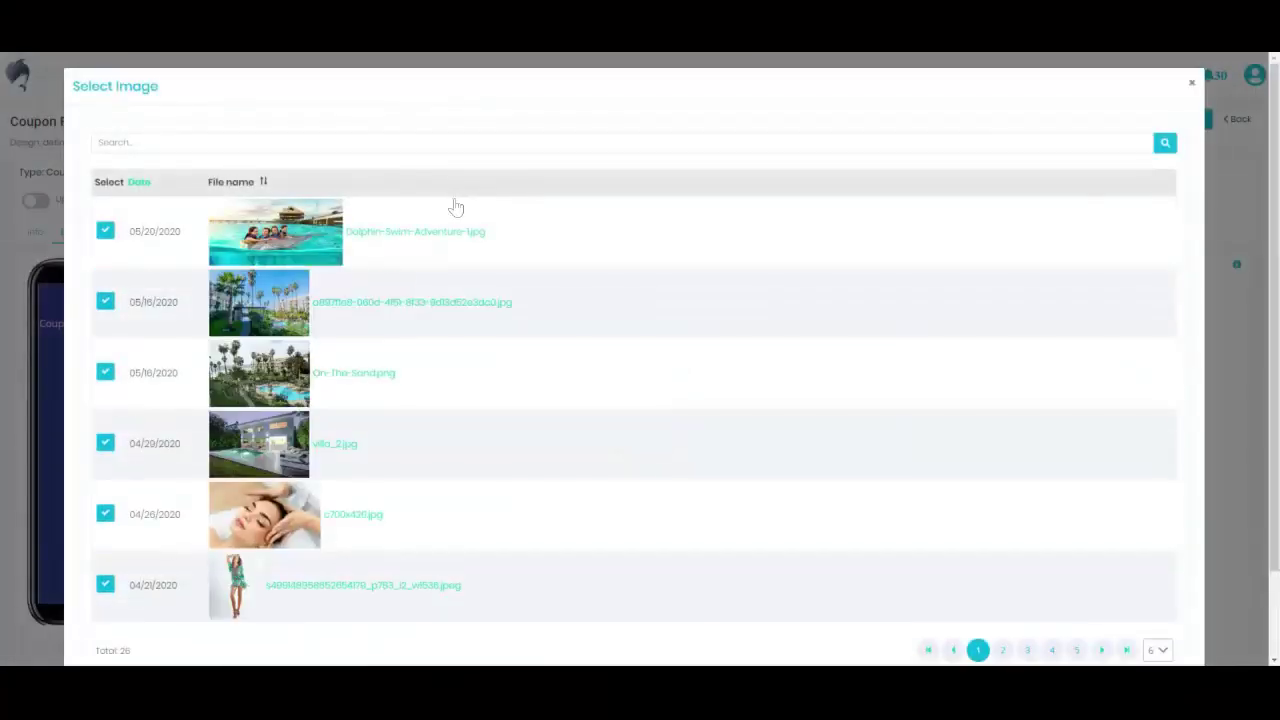
pyautogui.click(443, 143)
pyautogui.write('dolphin')
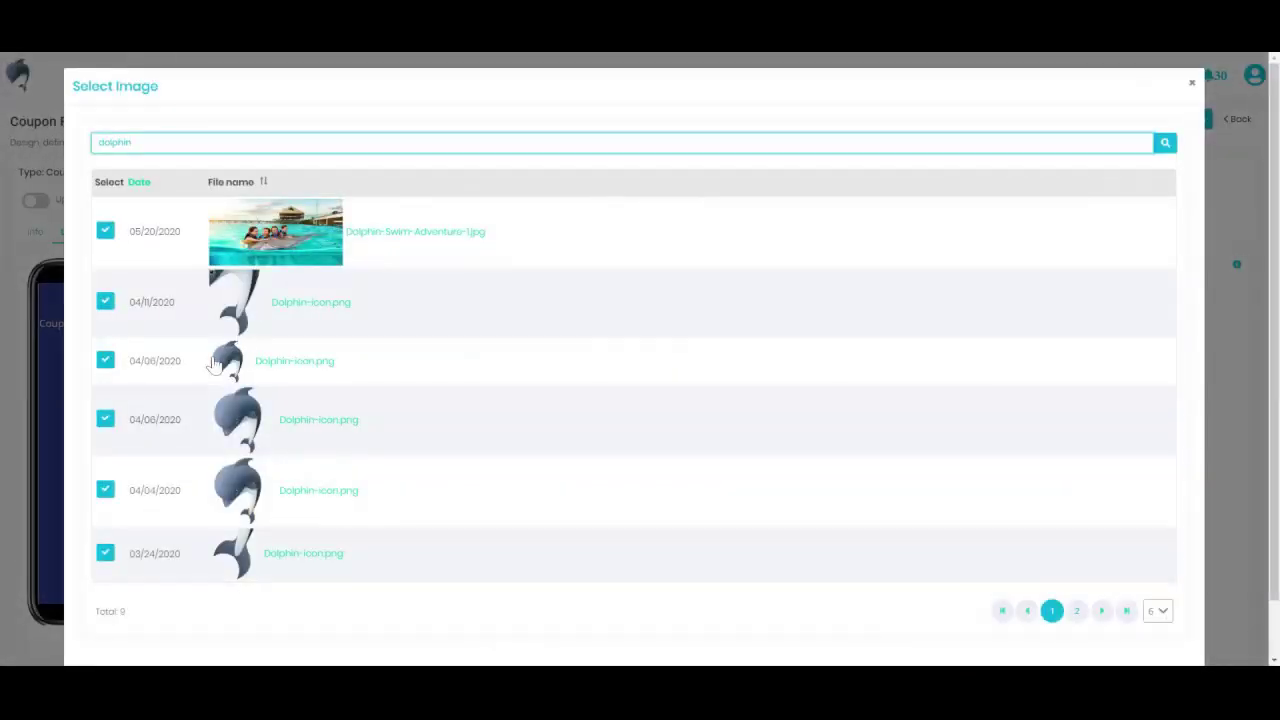
pyautogui.click(106, 420)
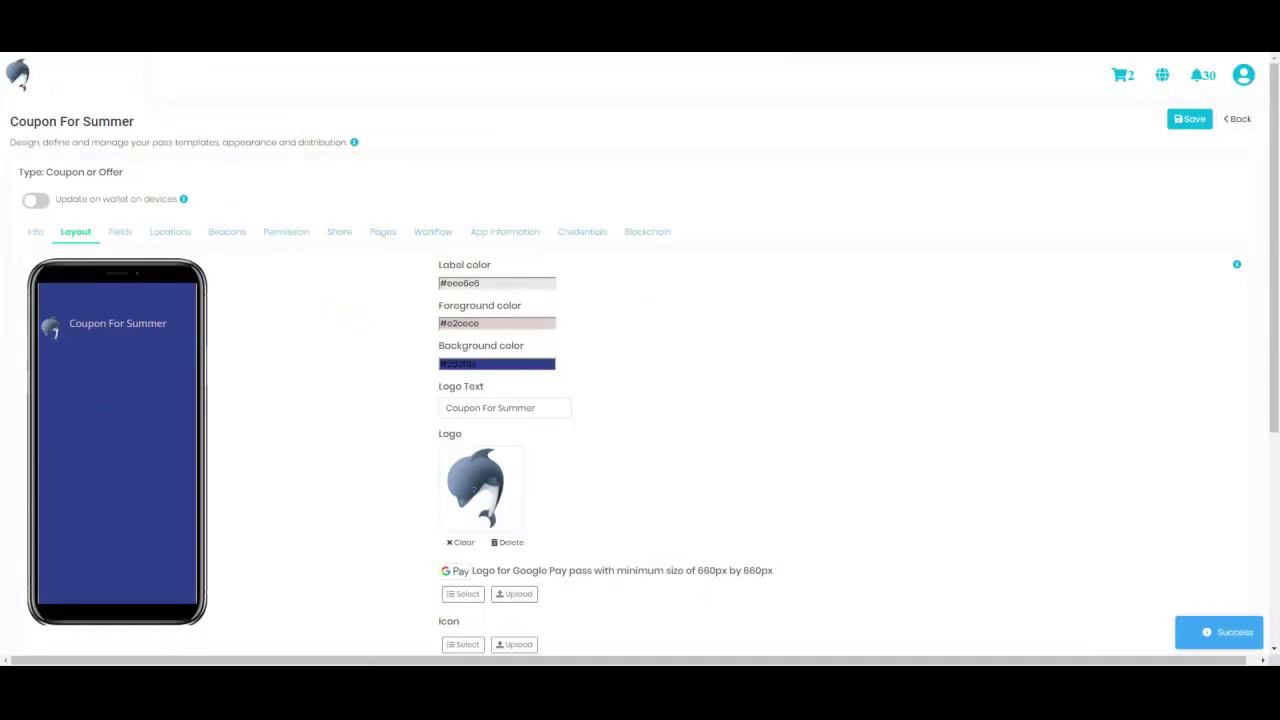
pyautogui.scroll(-3, 650, 408)
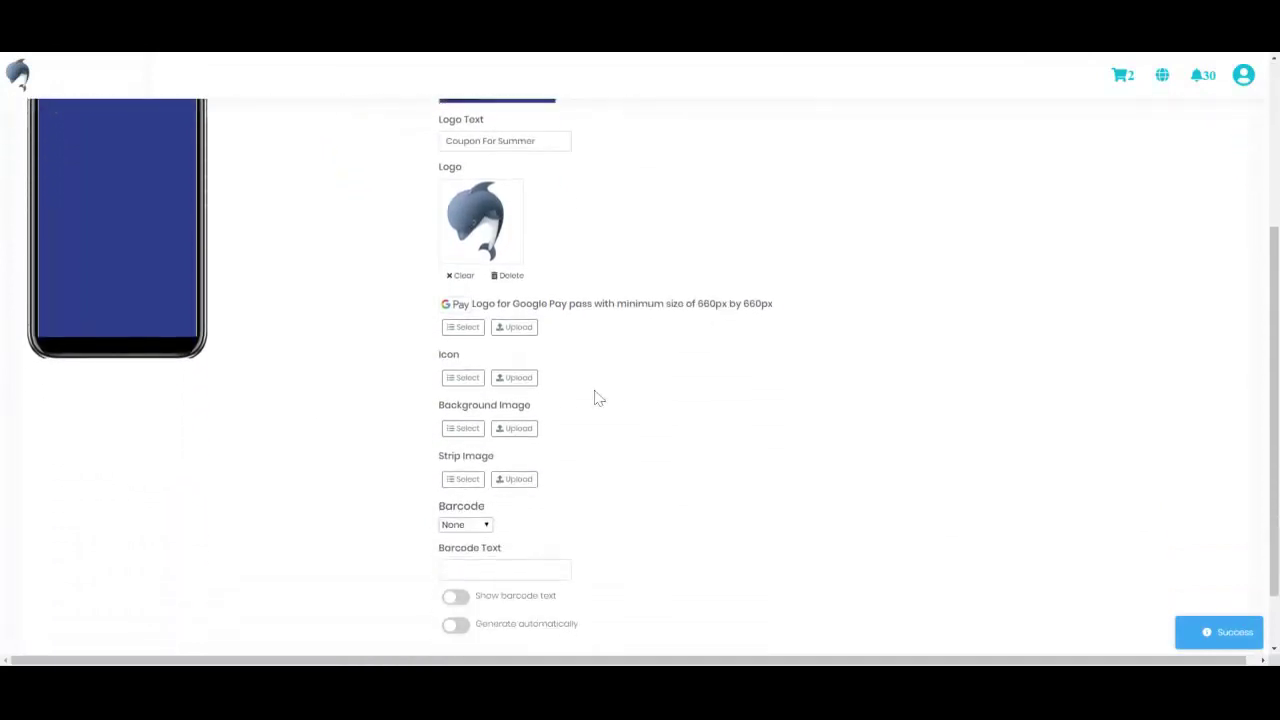
# Use the dolphin swim photo as the strip image.
pyautogui.click(466, 479)
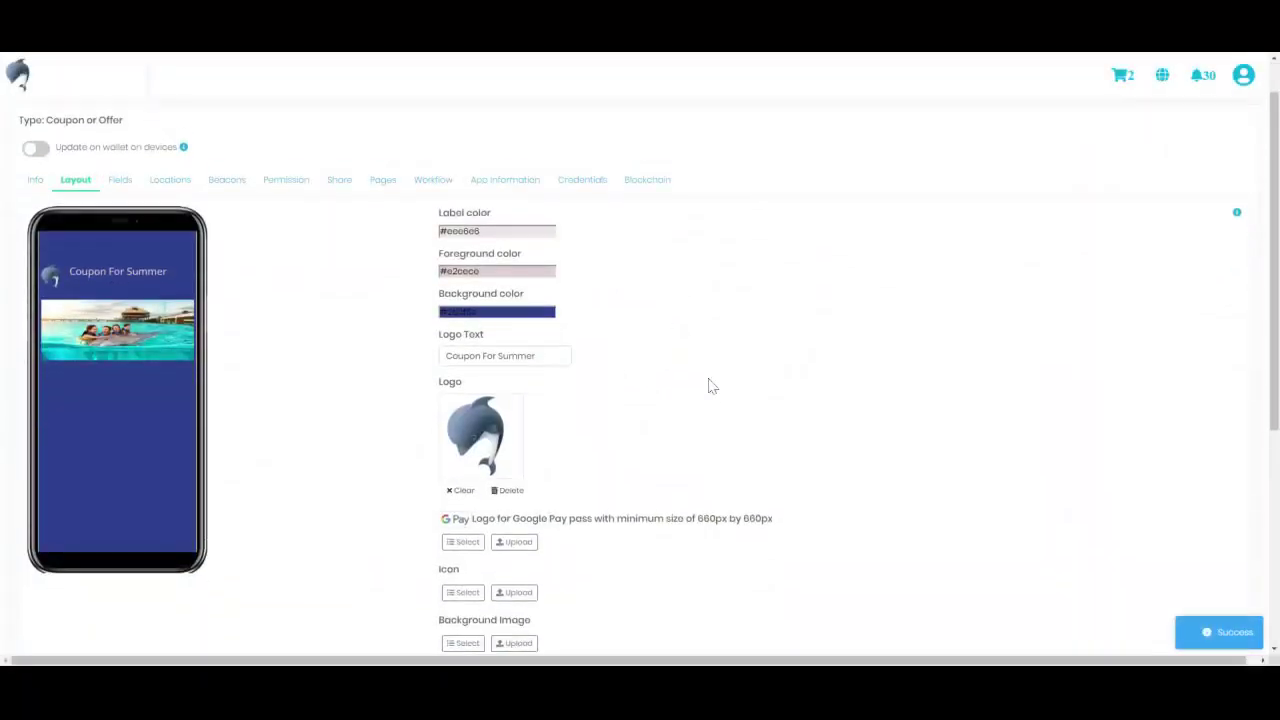
pyautogui.scroll(-4, 709, 386)
pyautogui.scroll(-1, 709, 386)
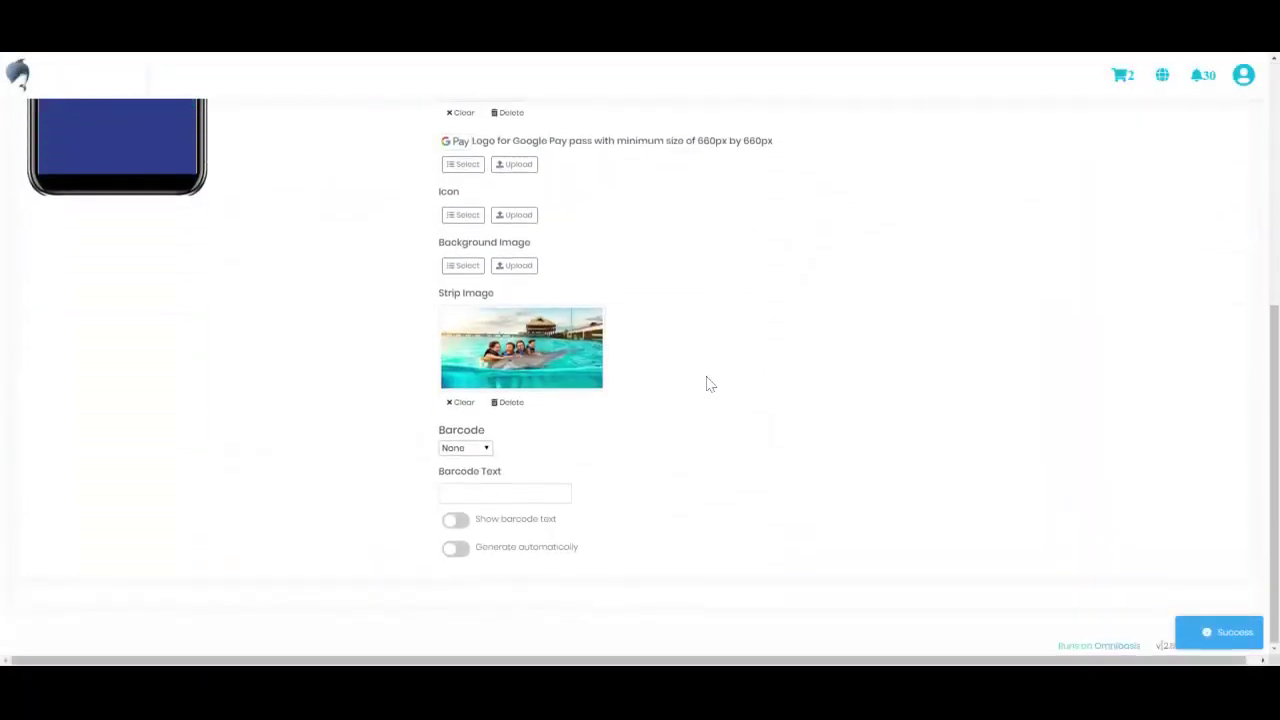
# Choose a PDF417 barcode with visible text and automatically generated value.
pyautogui.click(482, 448)
pyautogui.click(486, 515)
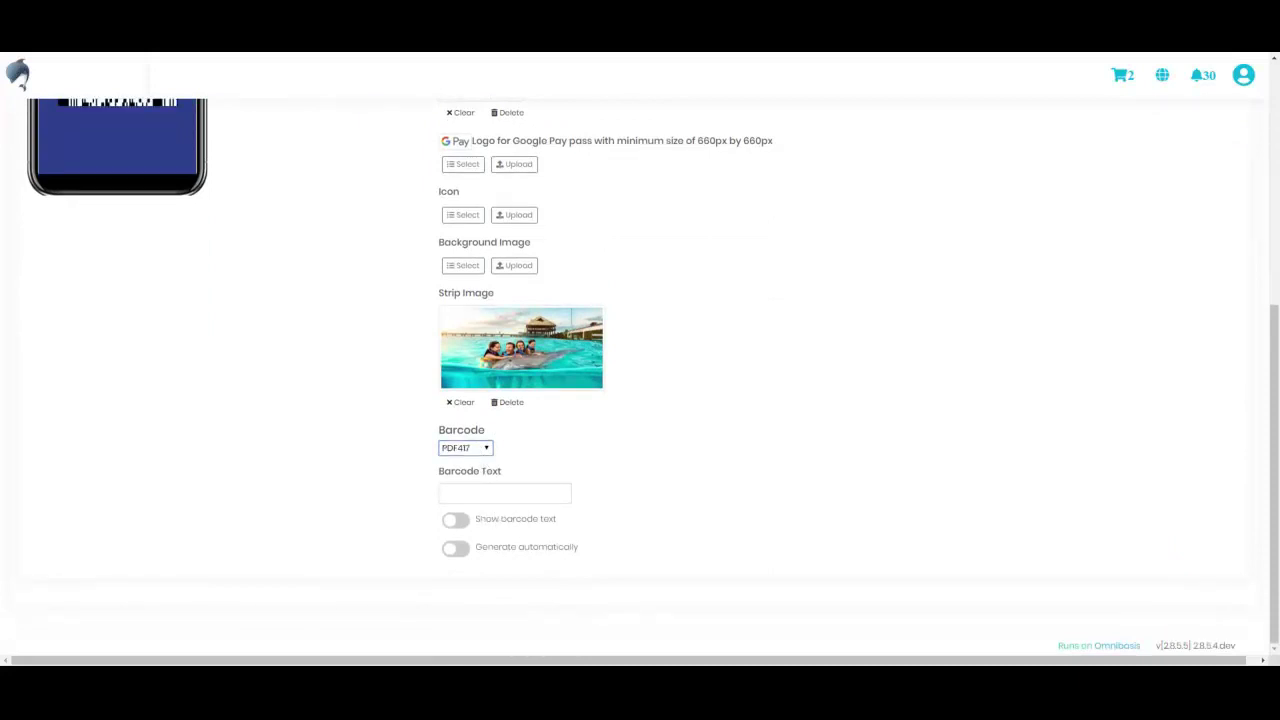
pyautogui.click(460, 521)
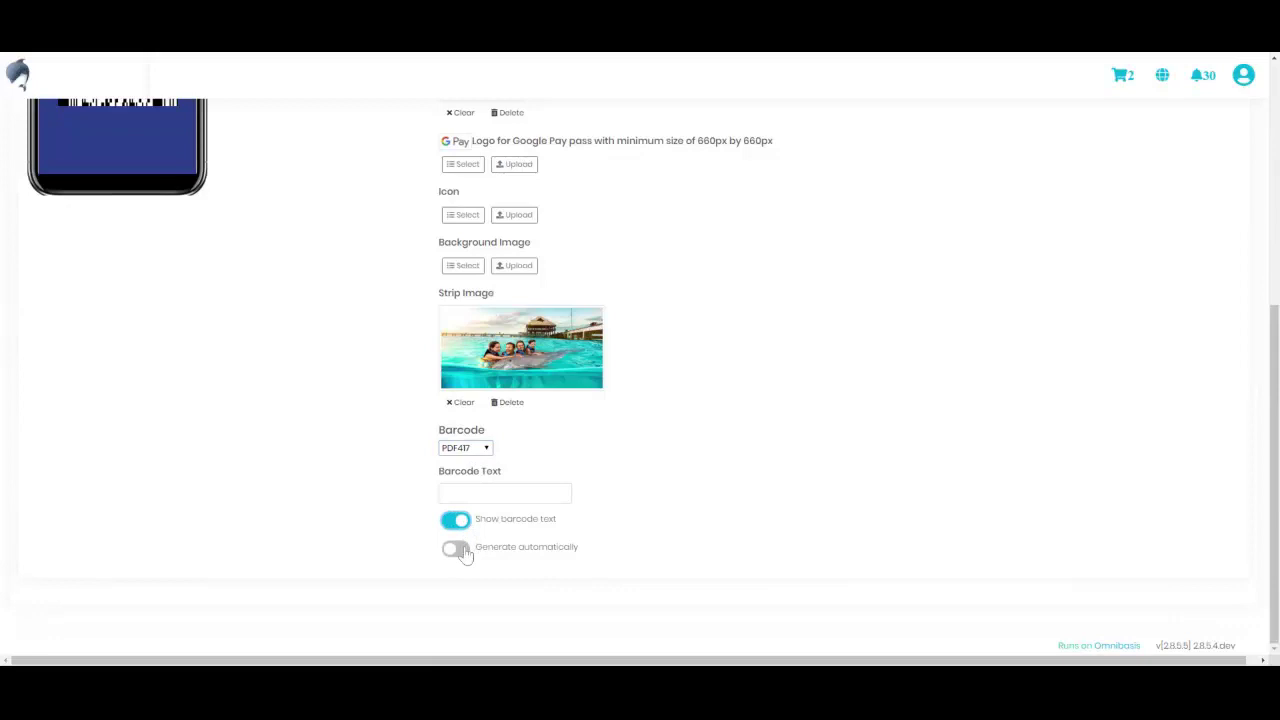
pyautogui.click(458, 550)
# Save the pass design and show its empty Fields list.
pyautogui.scroll(1, 800, 317)
pyautogui.scroll(1, 800, 317)
pyautogui.scroll(1, 800, 317)
pyautogui.scroll(2, 800, 318)
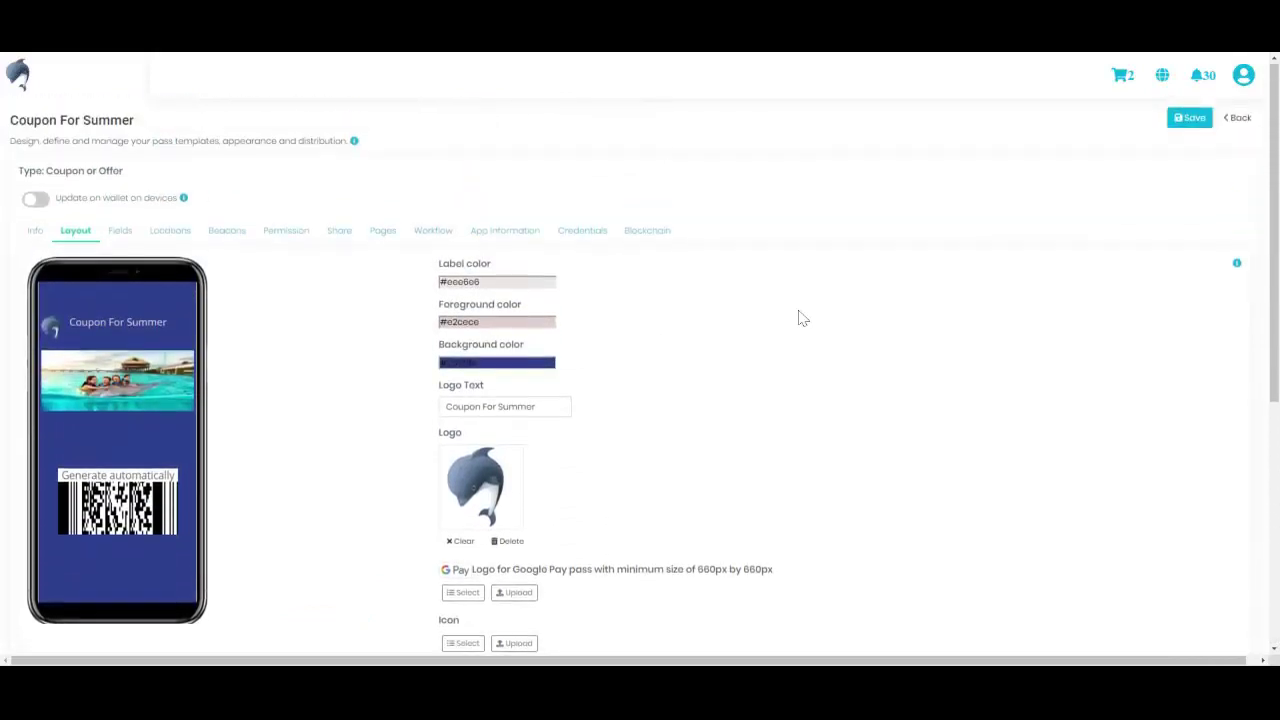
pyautogui.click(1182, 122)
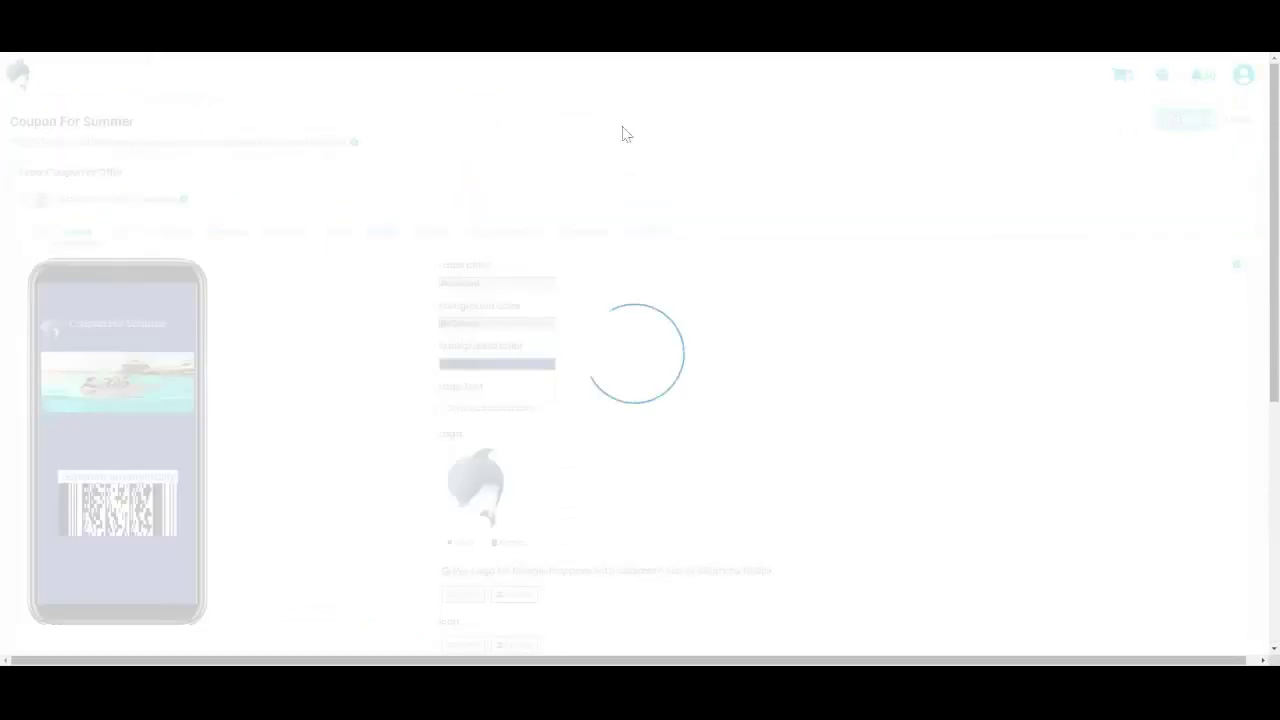
pyautogui.click(121, 238)
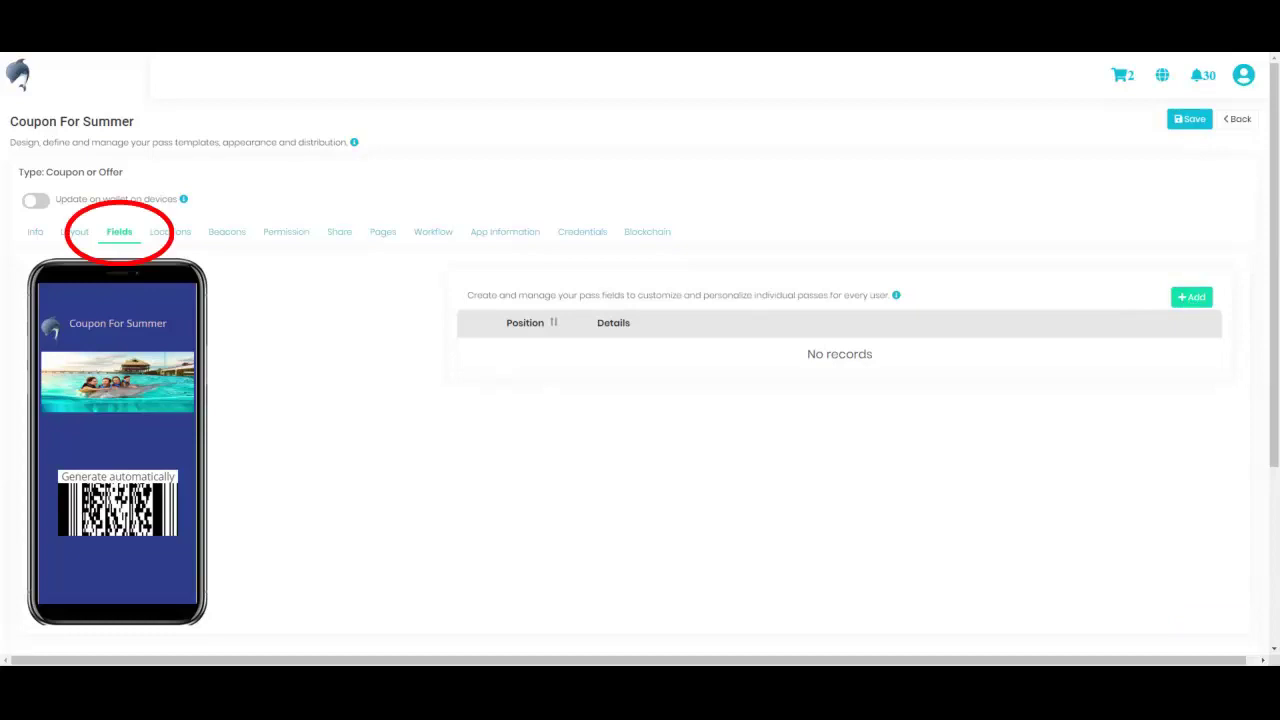
# Save a Primary field 'Offer' (key offer), value '10% Off', editable by administrators only.
pyautogui.click(1191, 297)
pyautogui.click(529, 145)
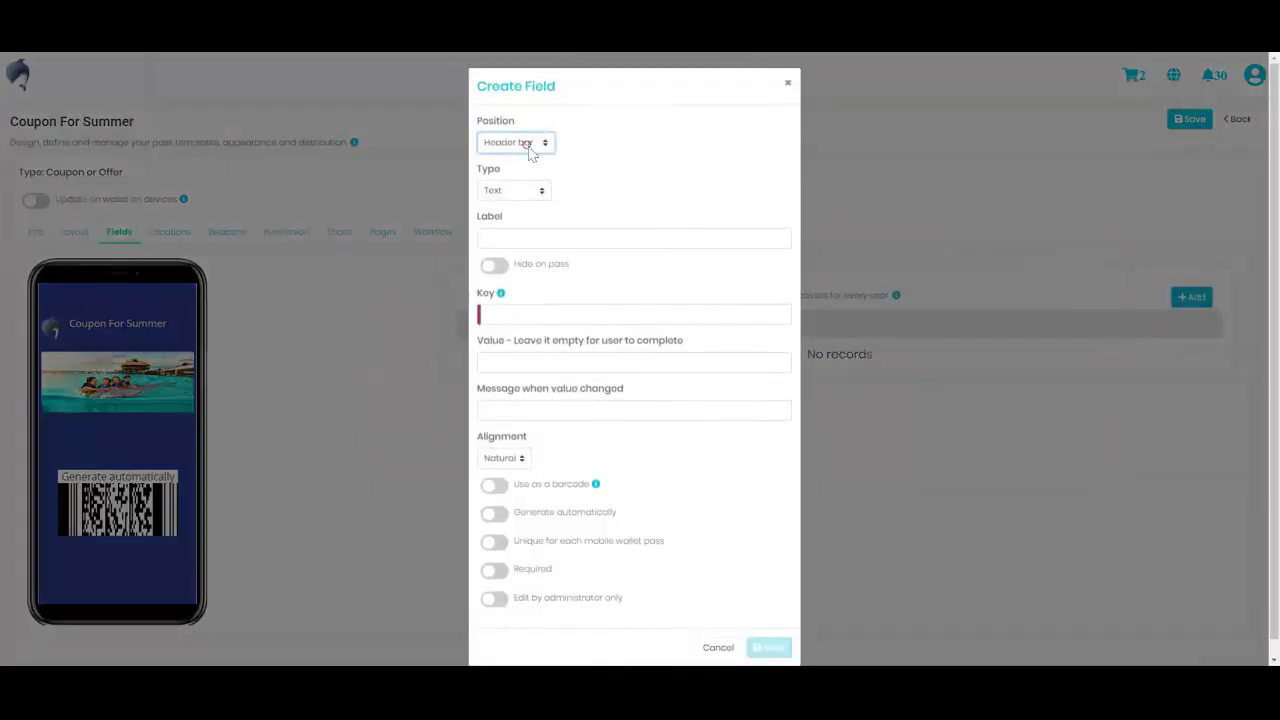
pyautogui.click(518, 186)
pyautogui.click(517, 236)
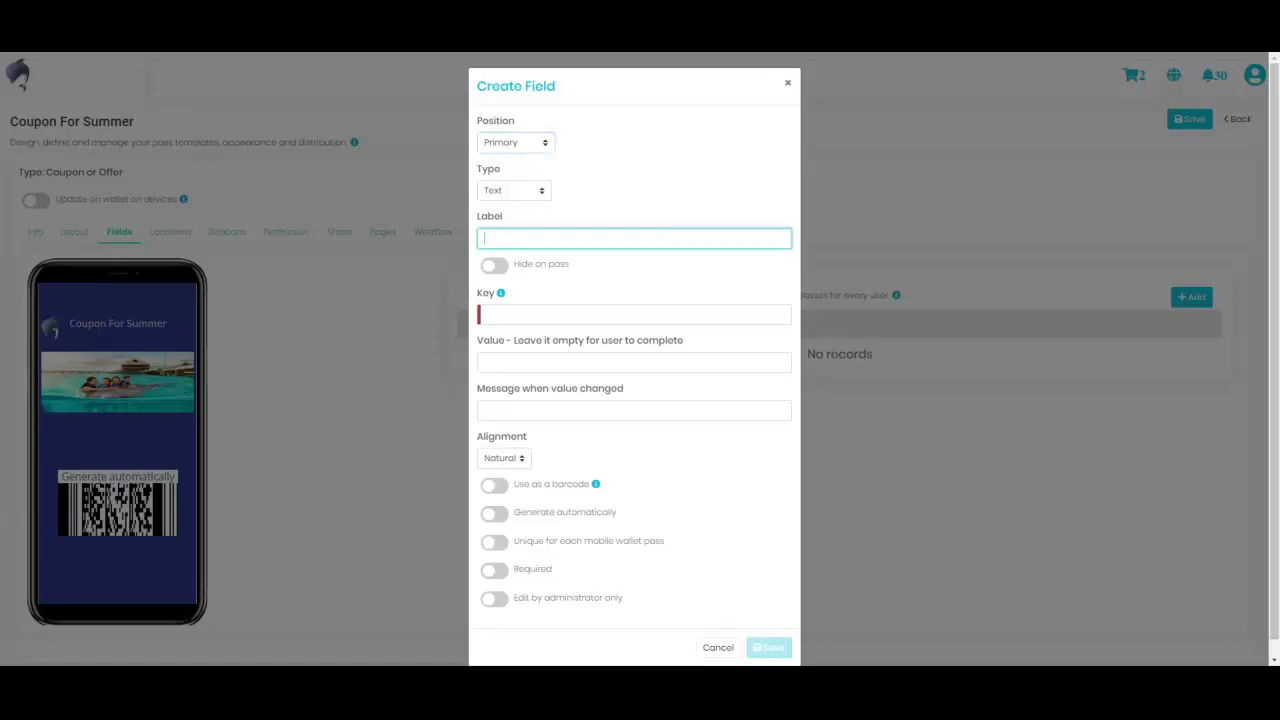
pyautogui.write('Offer')
pyautogui.press('Tab')
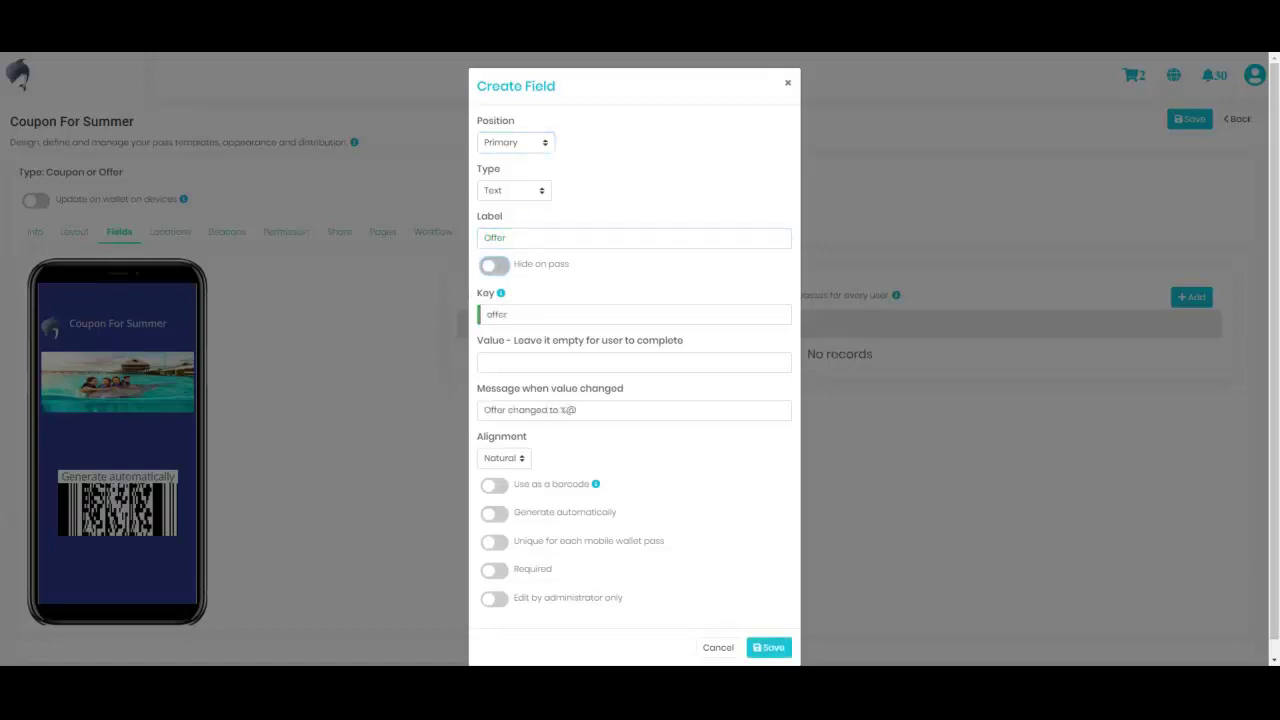
pyautogui.click(518, 362)
pyautogui.write('10% Off')
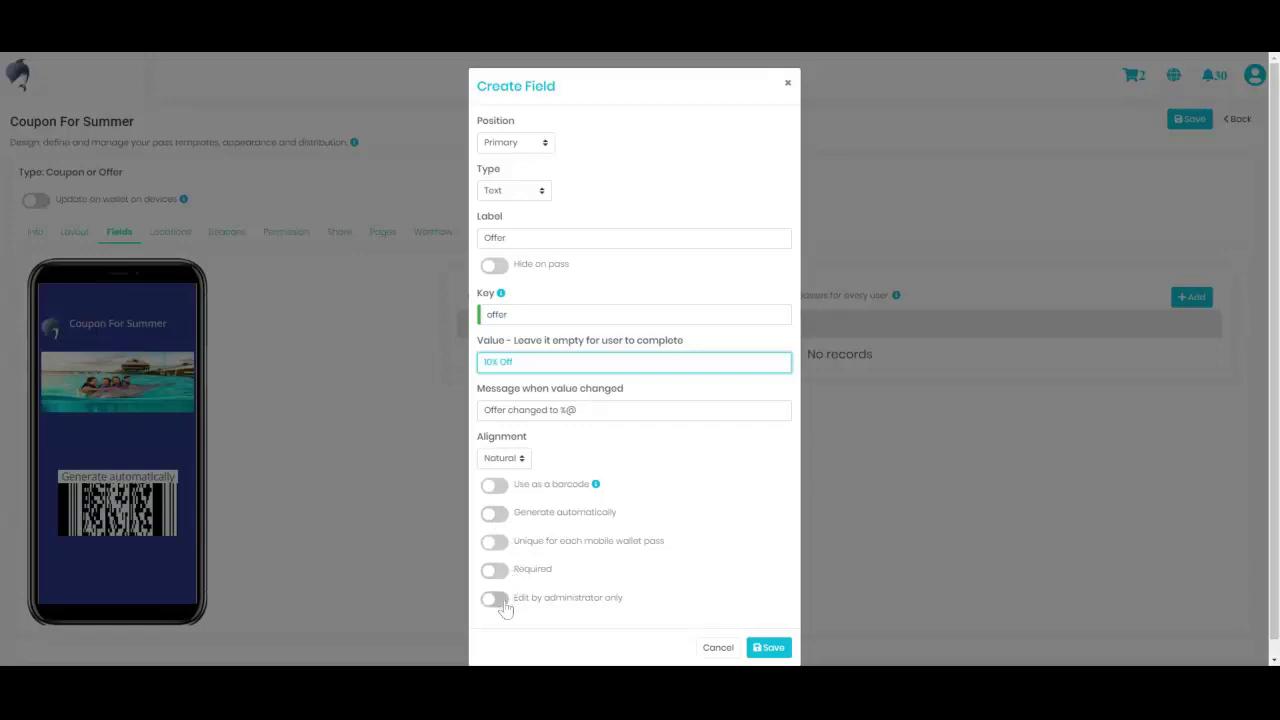
pyautogui.click(495, 598)
pyautogui.click(767, 647)
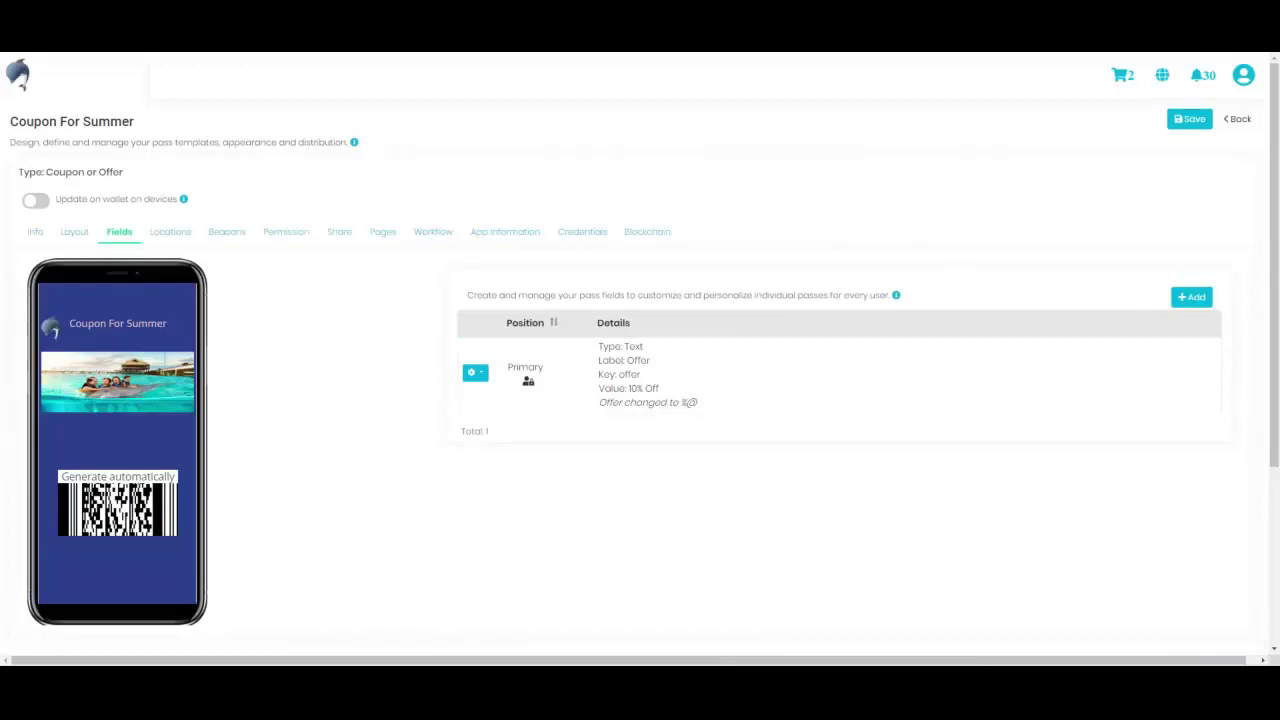
# Add a Secondary-position field labelled Name, marked unique for each wallet pass and required.
pyautogui.click(1194, 300)
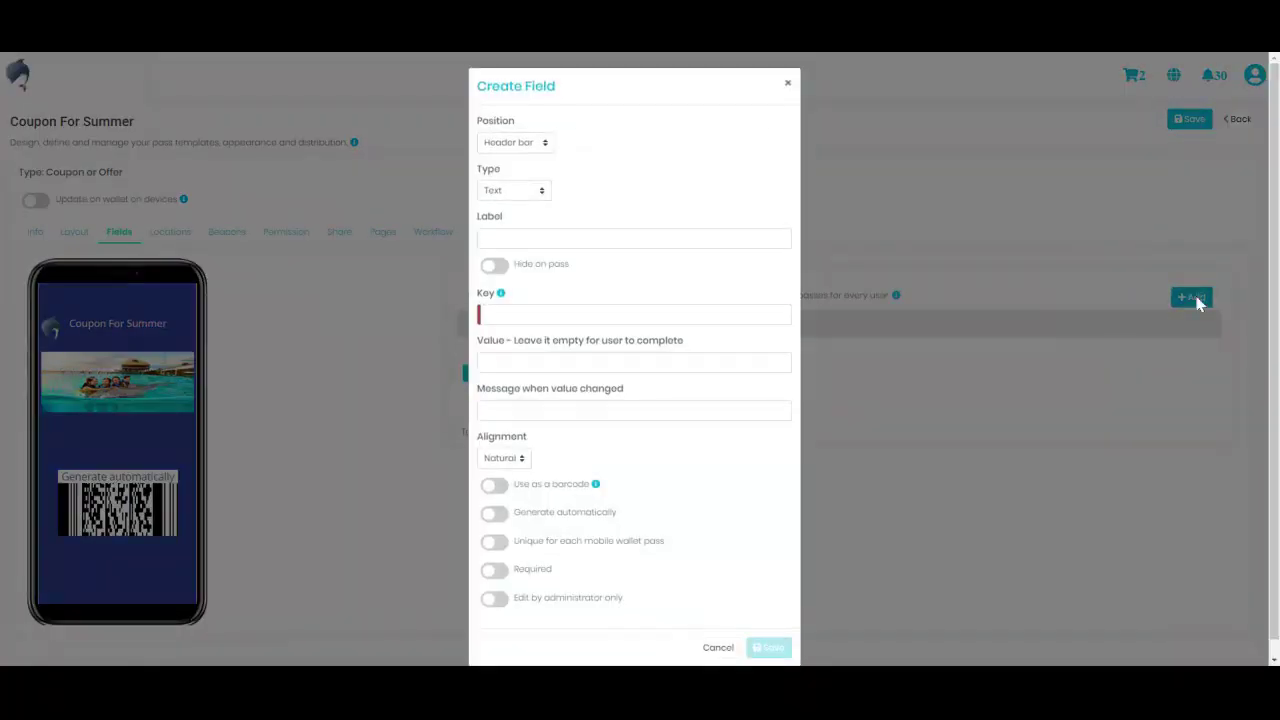
pyautogui.click(507, 145)
pyautogui.click(547, 160)
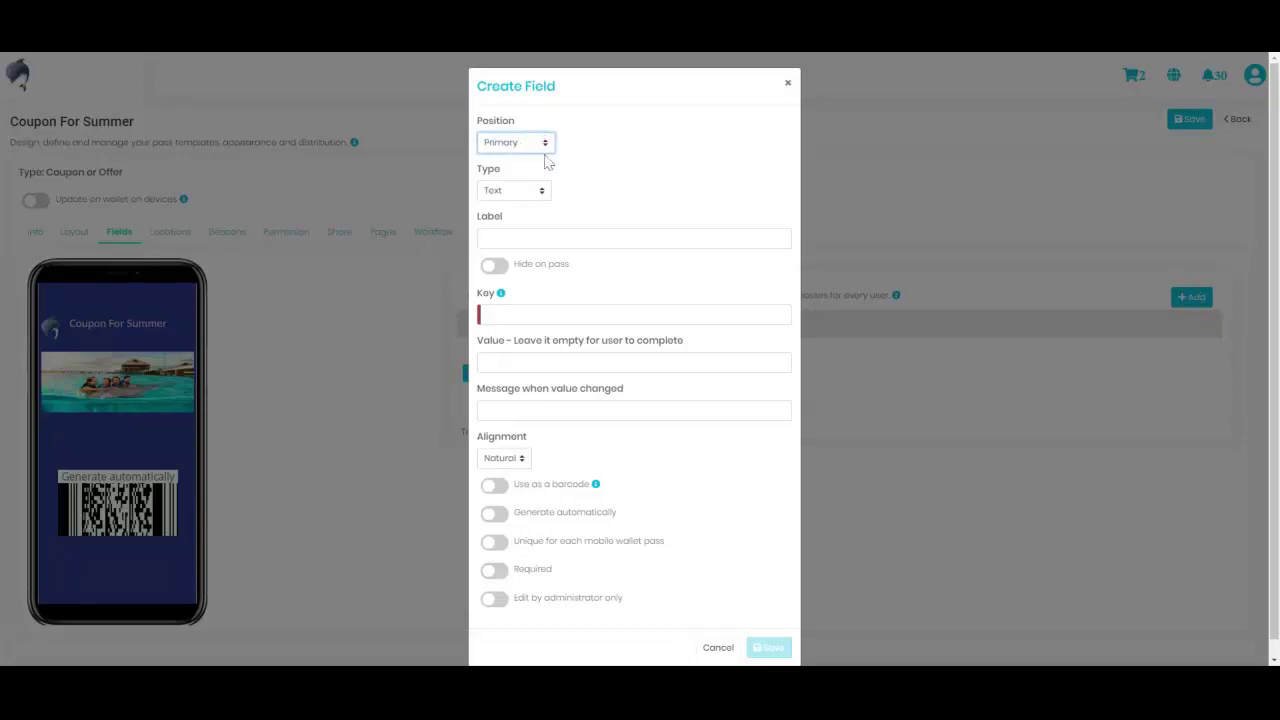
pyautogui.click(530, 178)
pyautogui.click(524, 234)
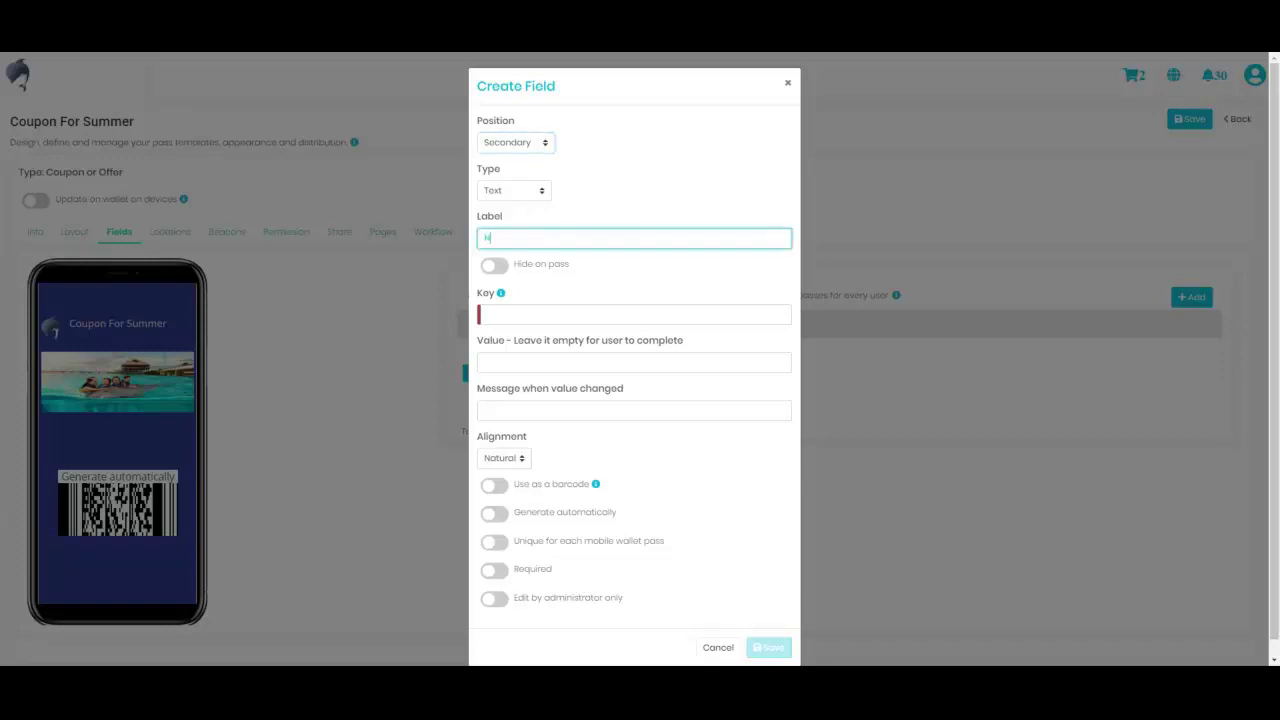
pyautogui.write('ame')
pyautogui.click(500, 362)
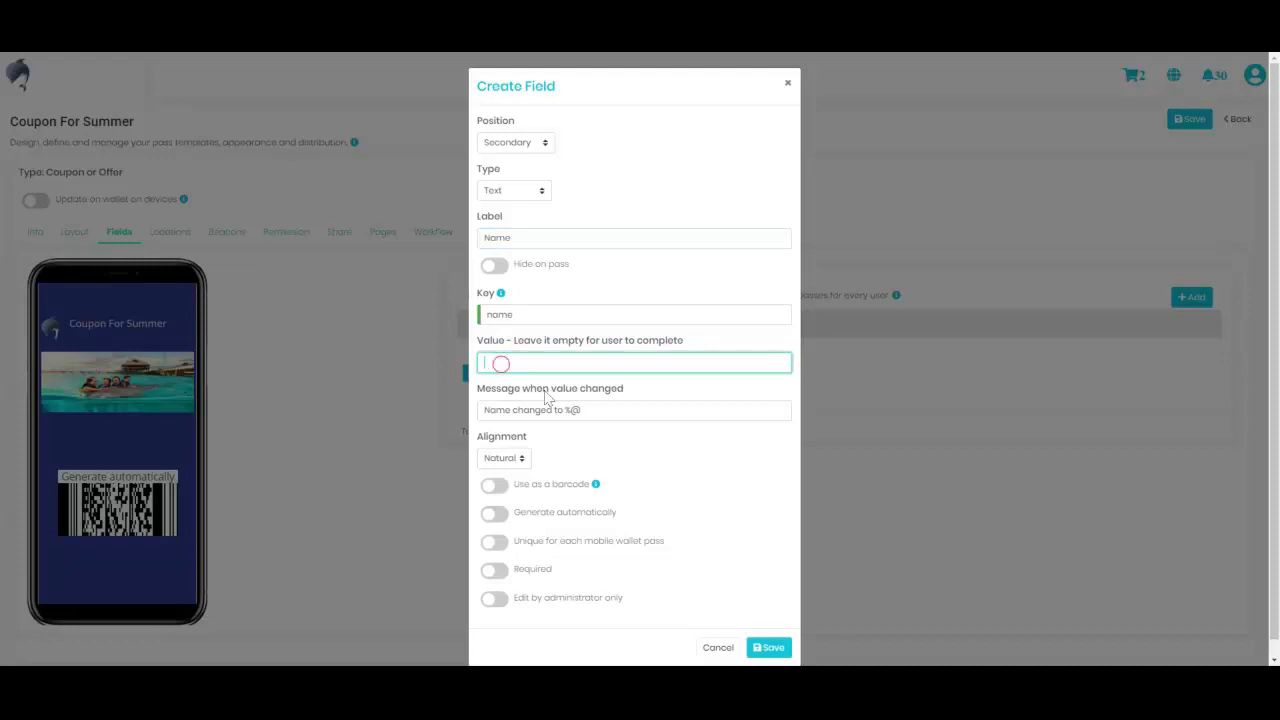
pyautogui.click(497, 541)
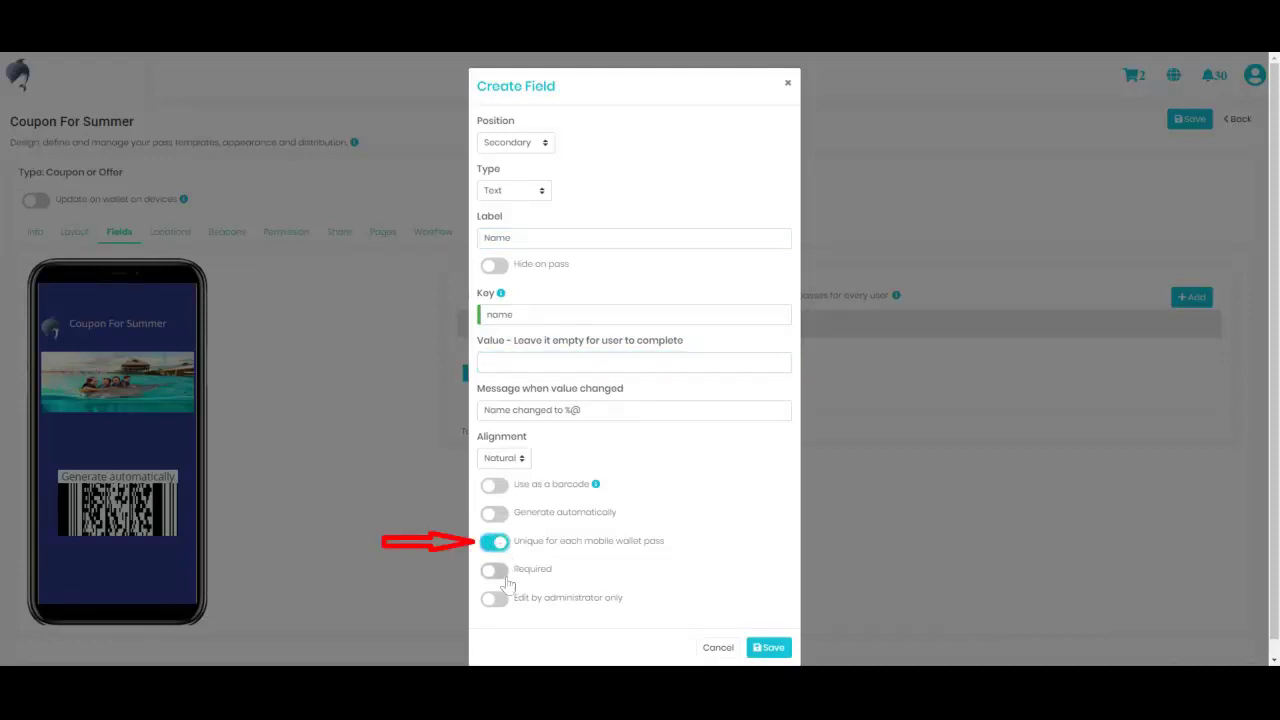
pyautogui.click(497, 575)
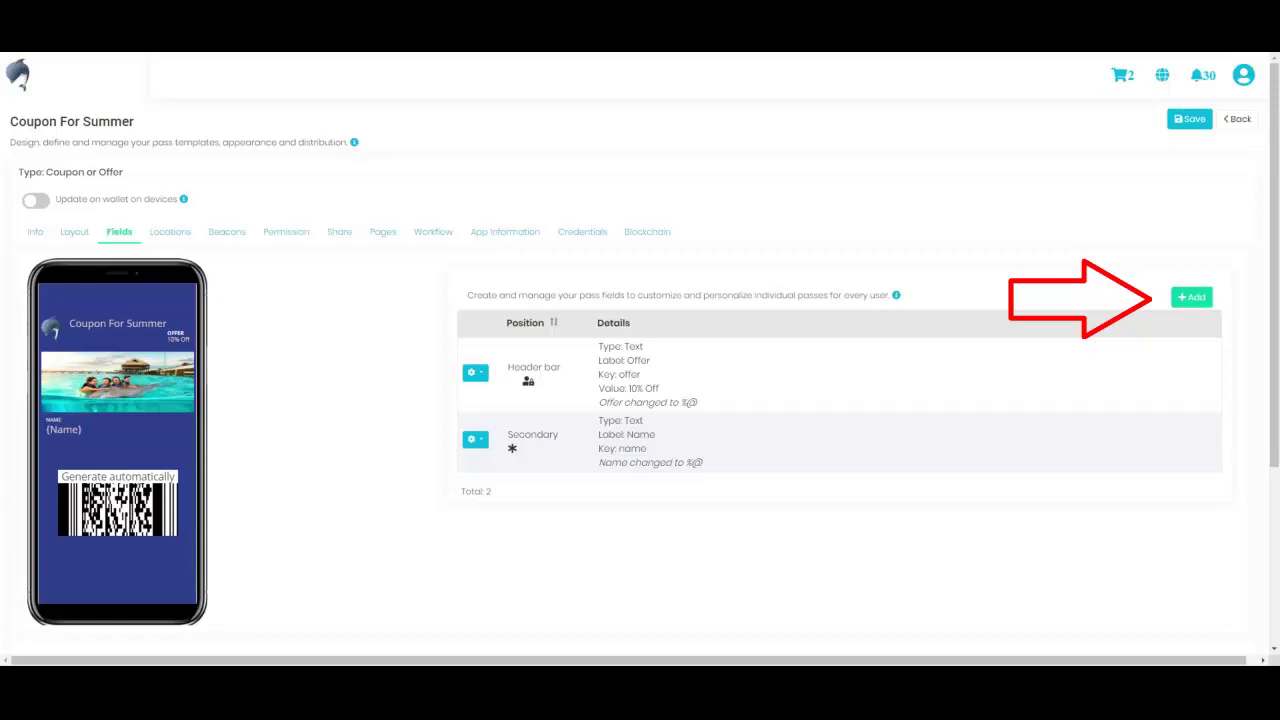
# Add a required Email field set to Hide on pass and save it.
pyautogui.click(1191, 297)
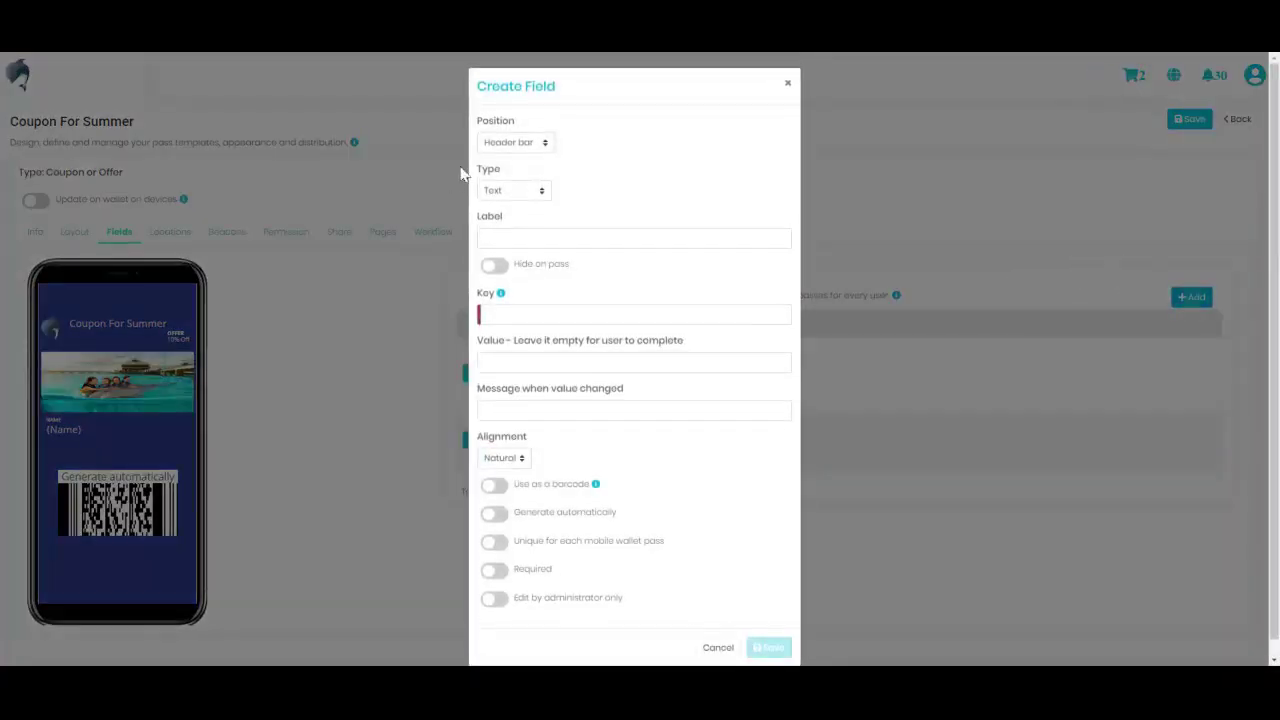
pyautogui.click(502, 144)
pyautogui.click(505, 163)
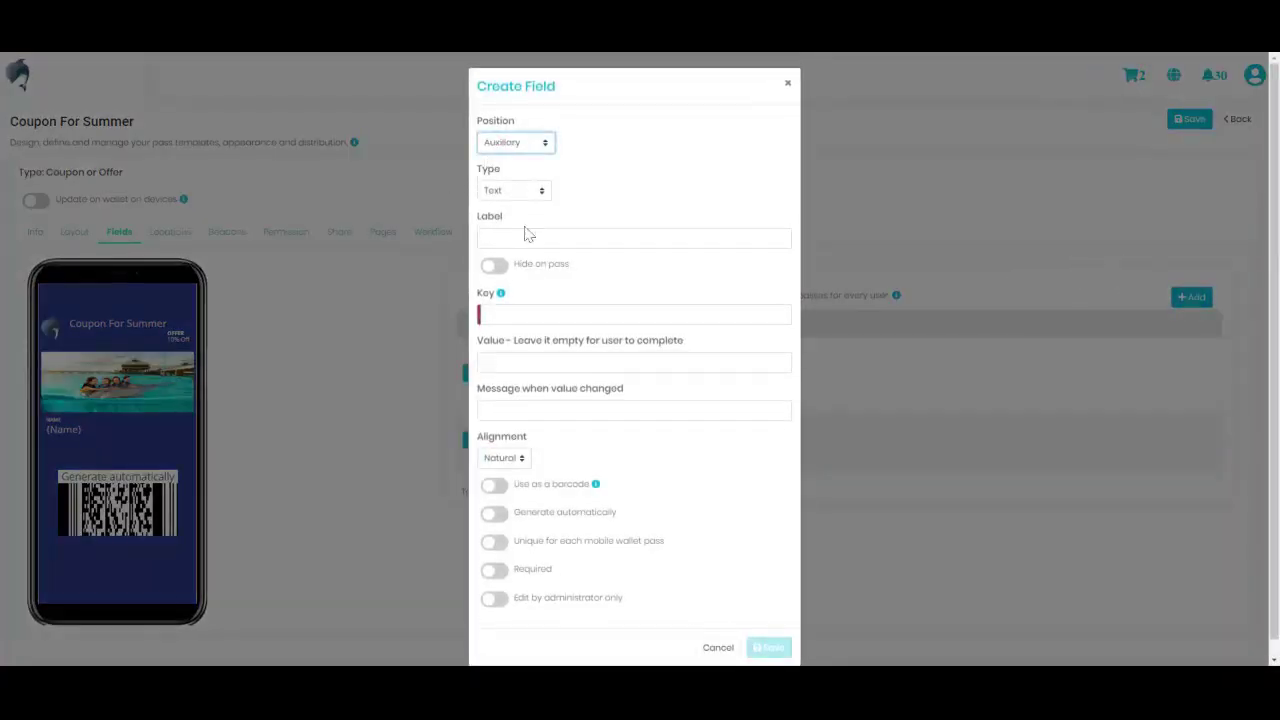
pyautogui.click(530, 237)
pyautogui.write('Emoil')
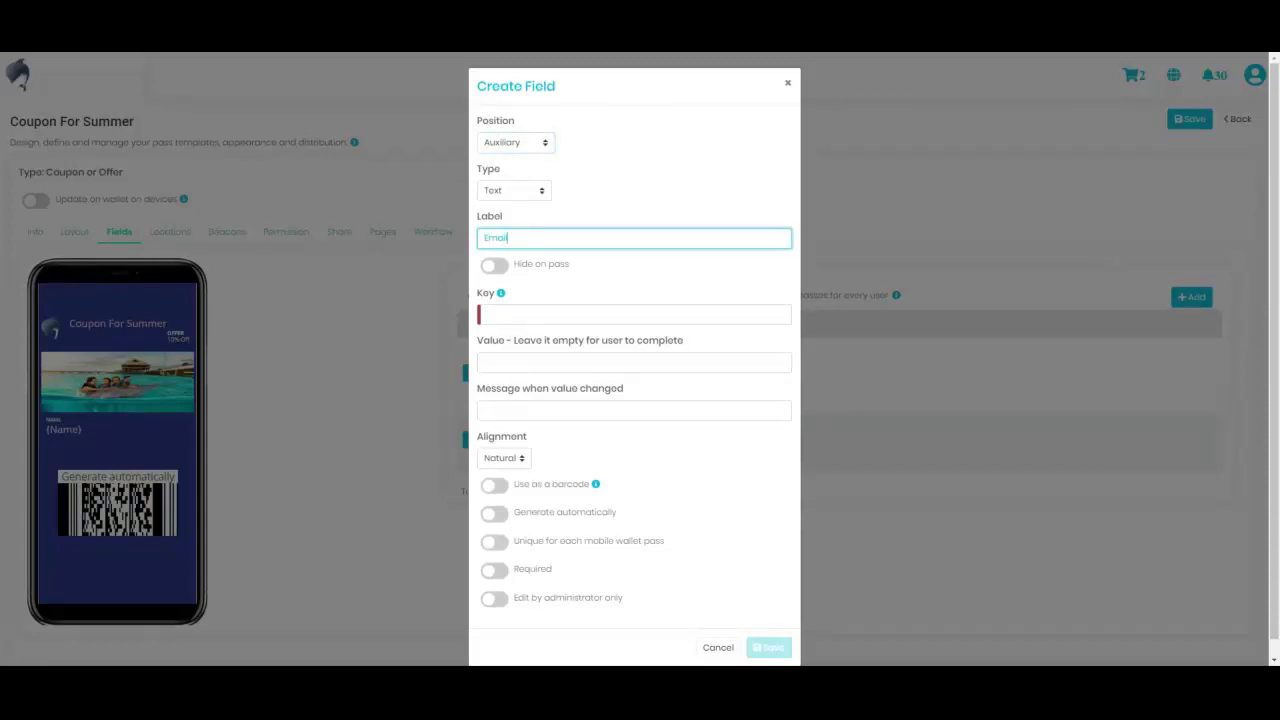
pyautogui.click(538, 363)
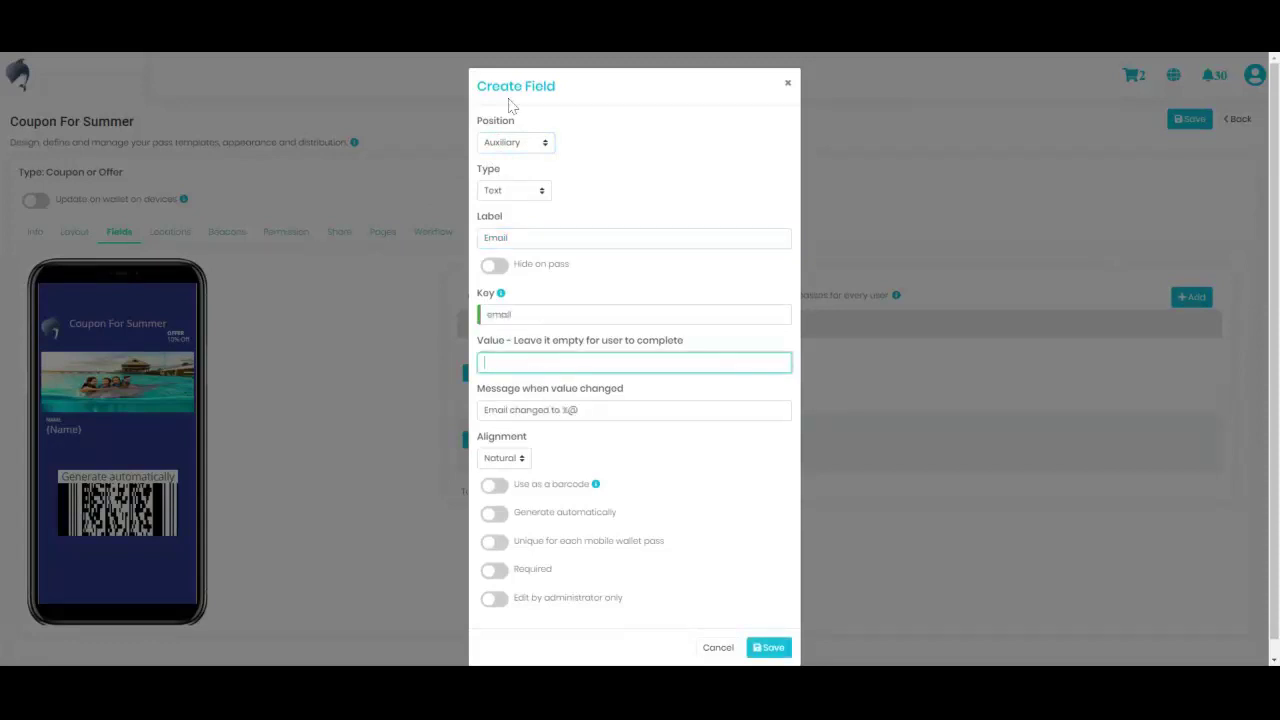
pyautogui.click(518, 143)
pyautogui.click(511, 358)
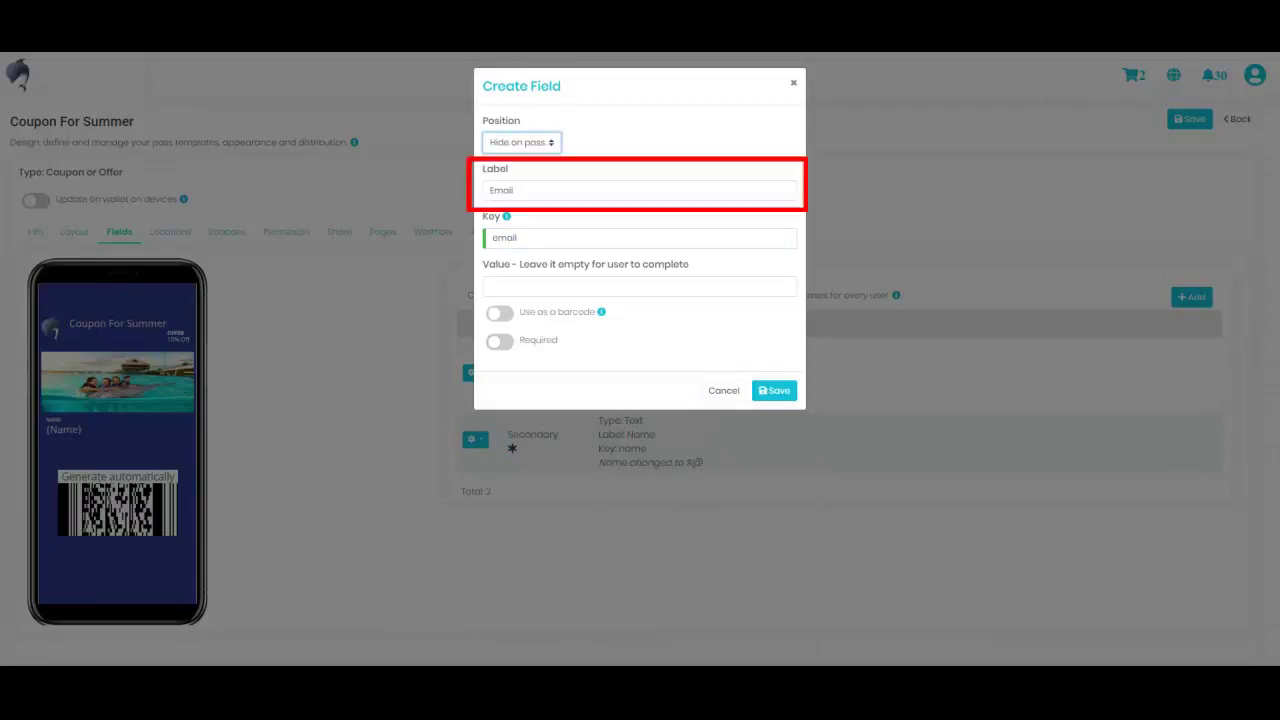
pyautogui.click(502, 341)
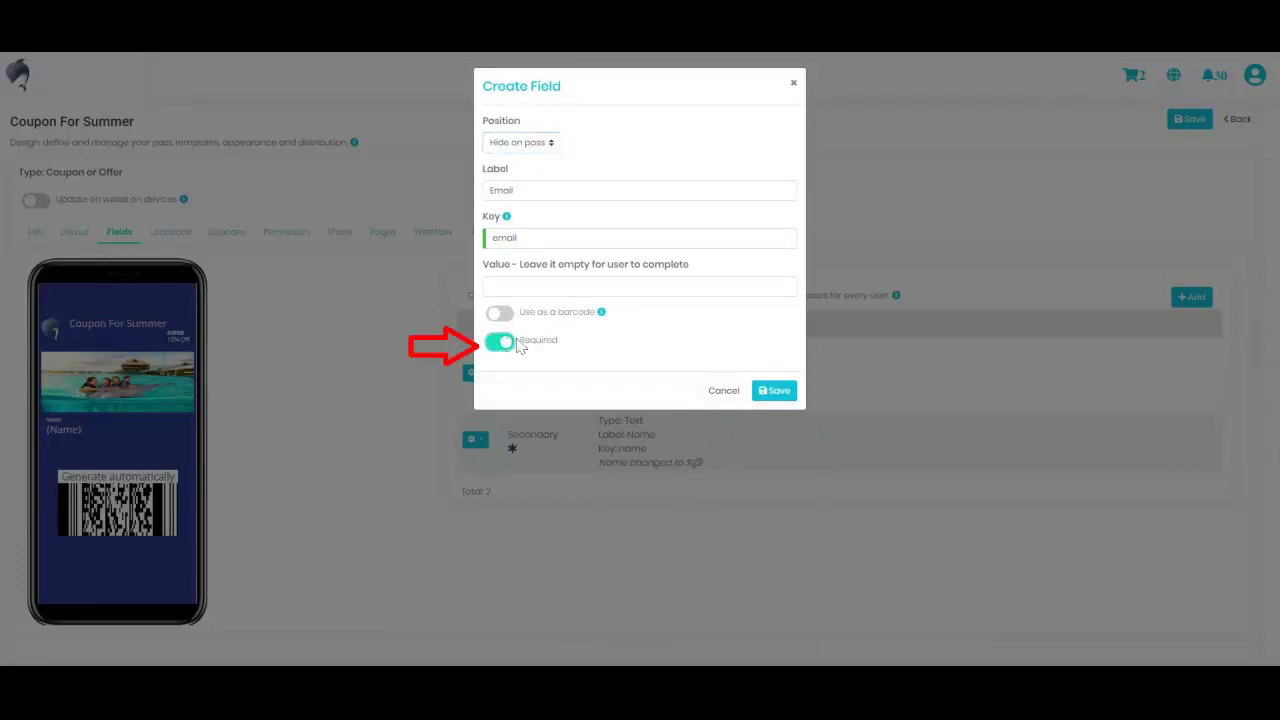
pyautogui.click(772, 390)
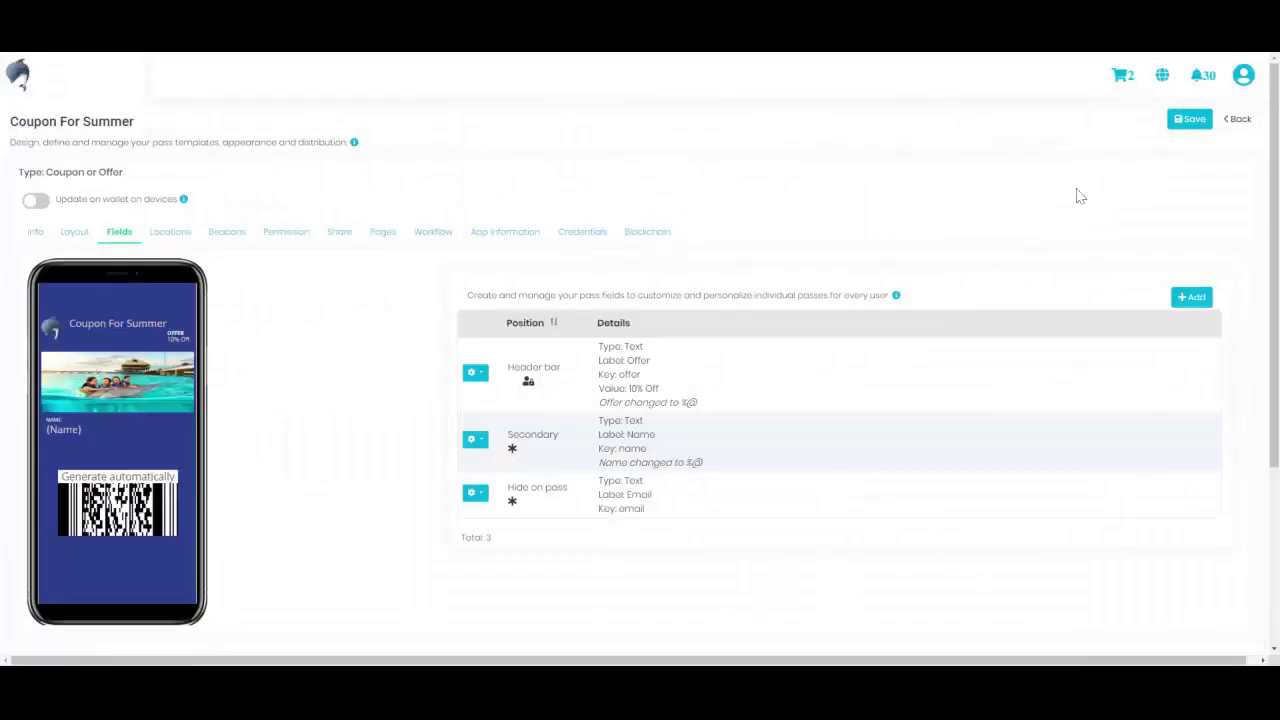
# Add a Share-position field labelled Share with auto-filled key 'share' and save it.
pyautogui.click(1185, 305)
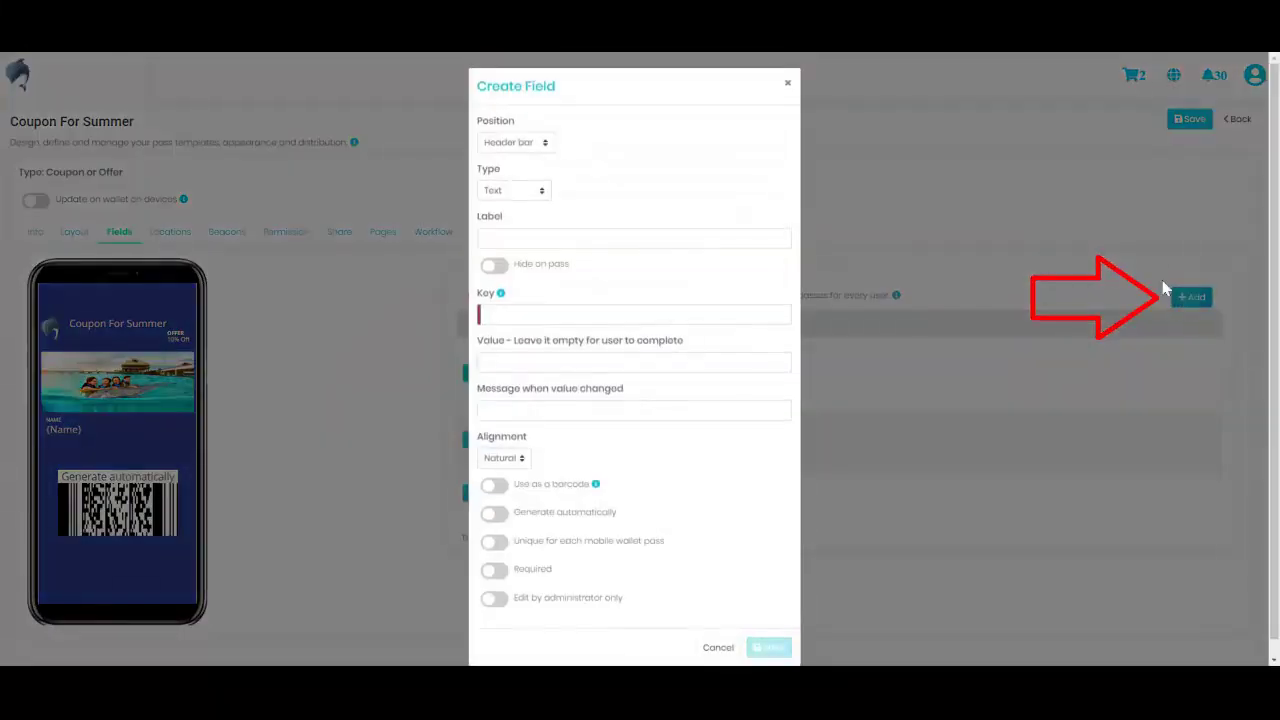
pyautogui.click(531, 144)
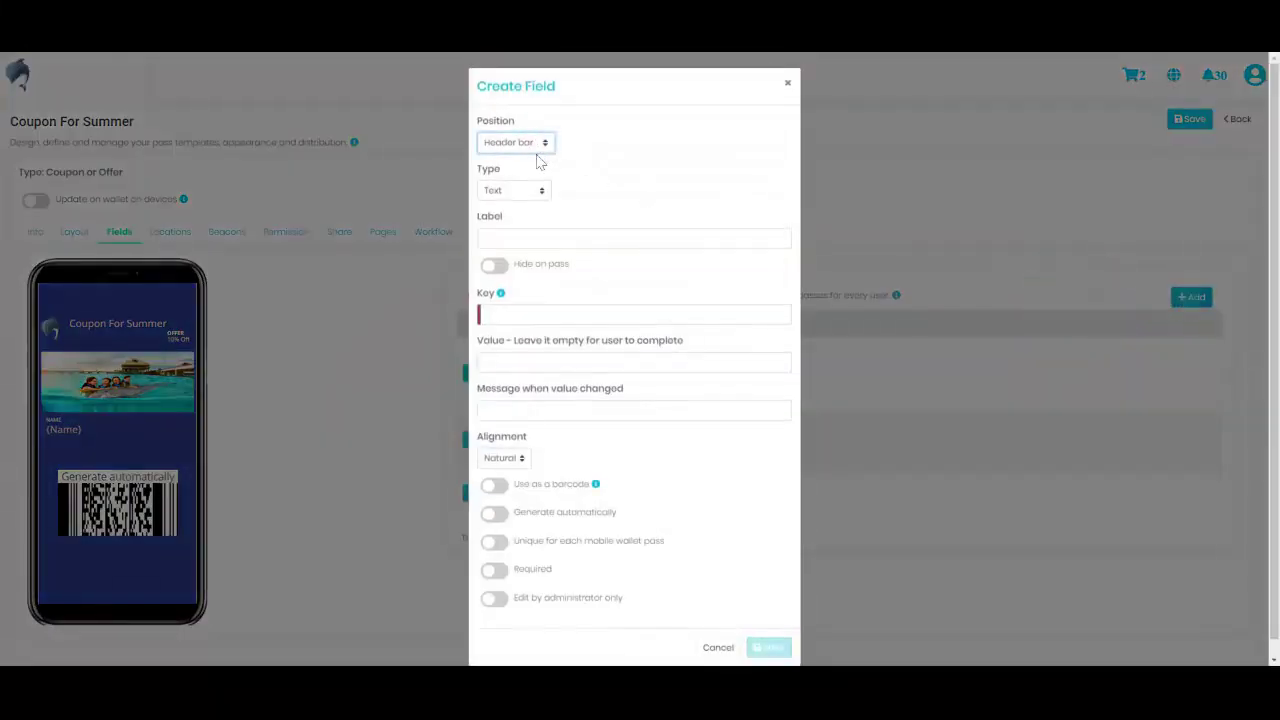
pyautogui.click(514, 313)
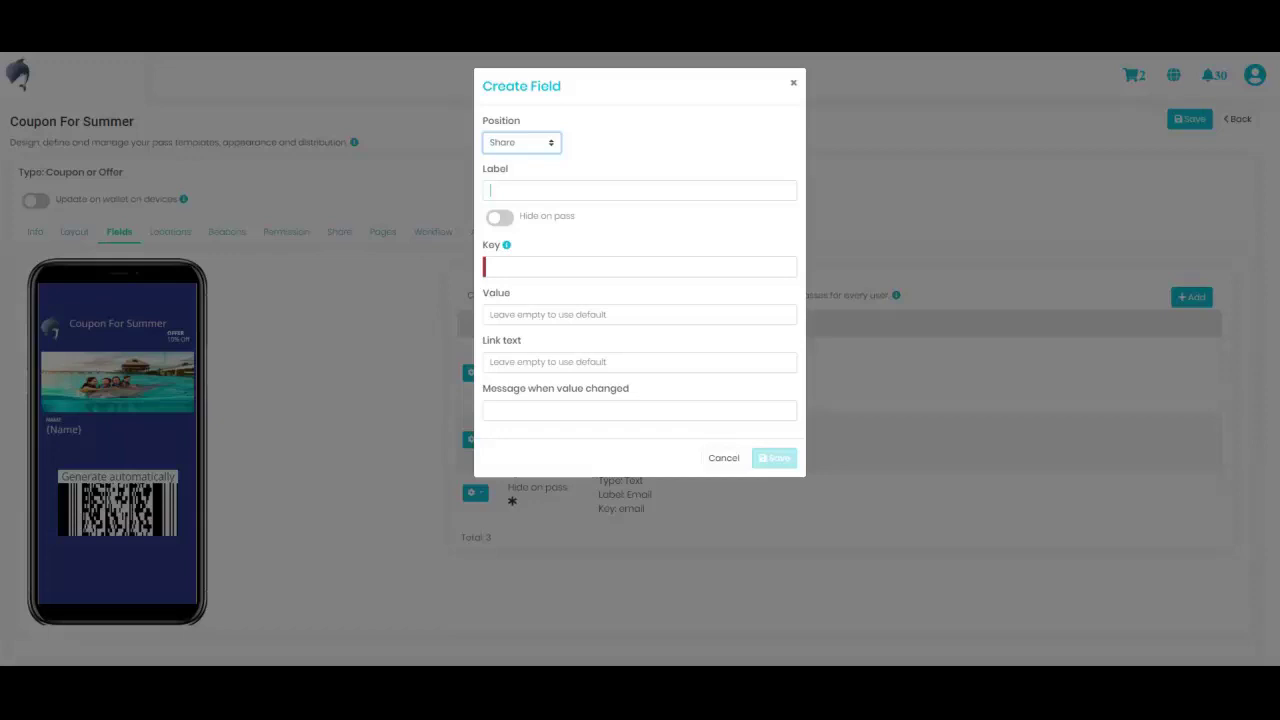
pyautogui.click(527, 191)
pyautogui.write('Sho')
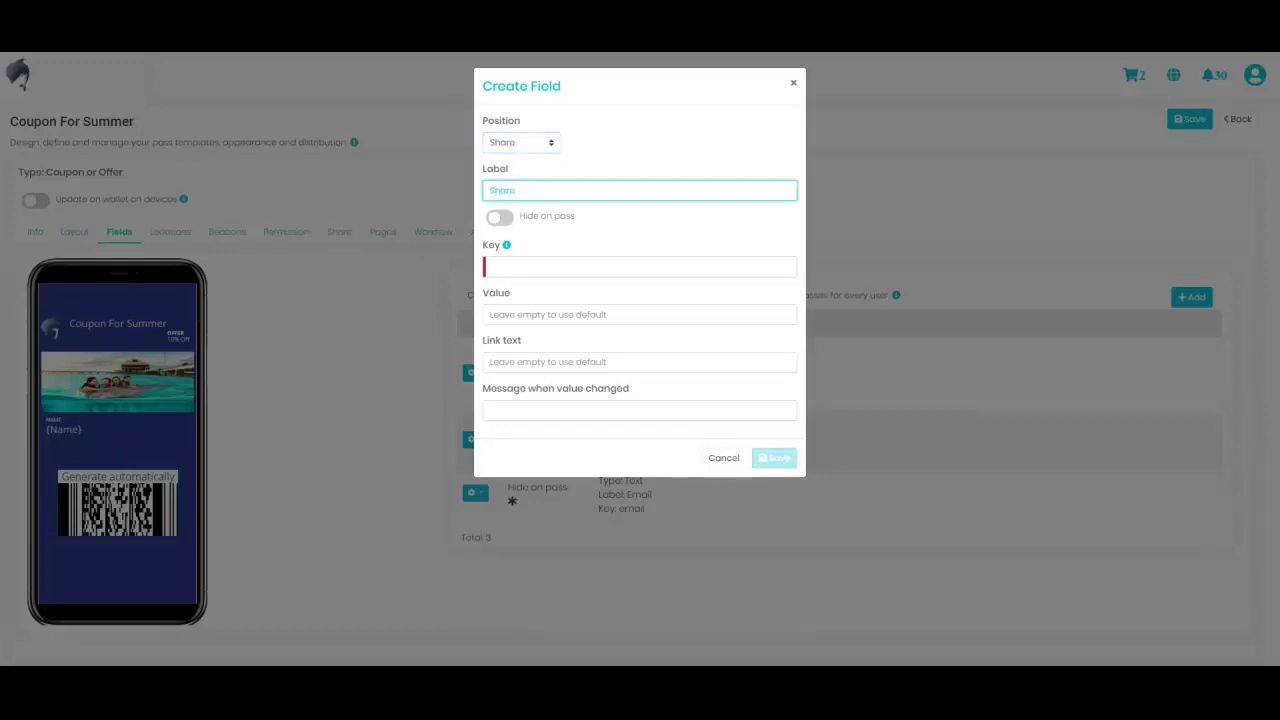
pyautogui.press('Tab')
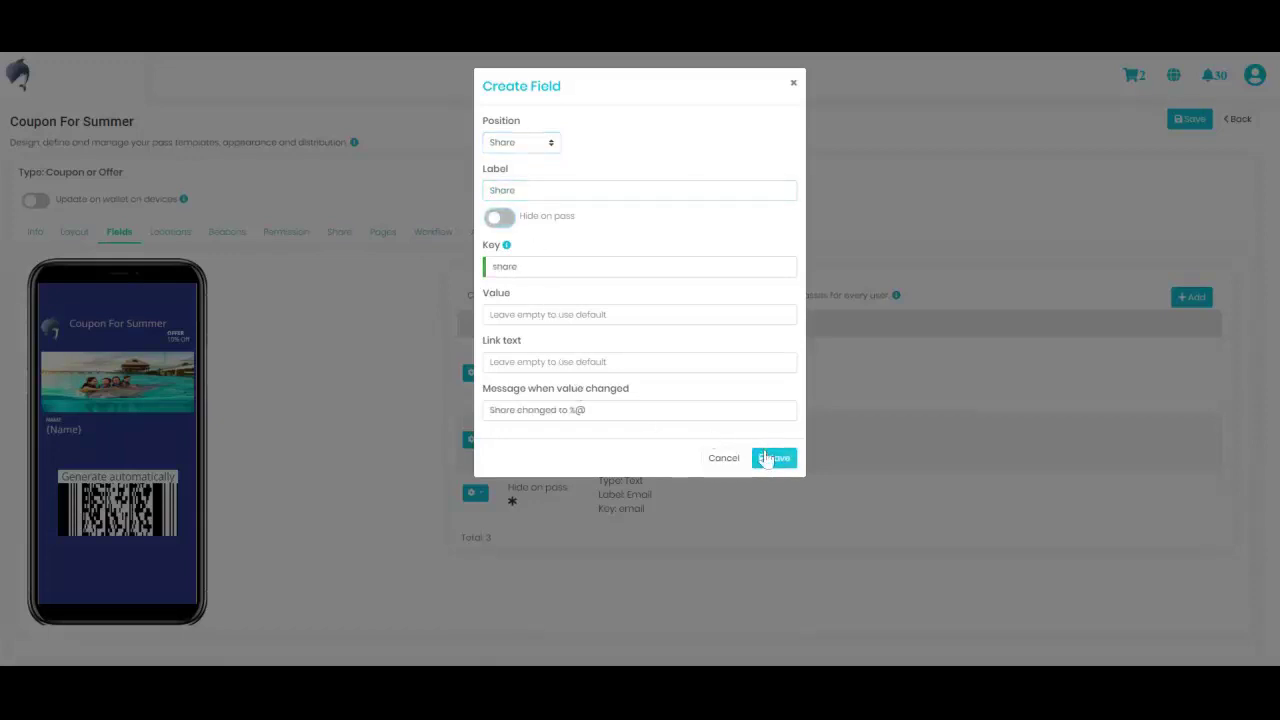
pyautogui.click(767, 458)
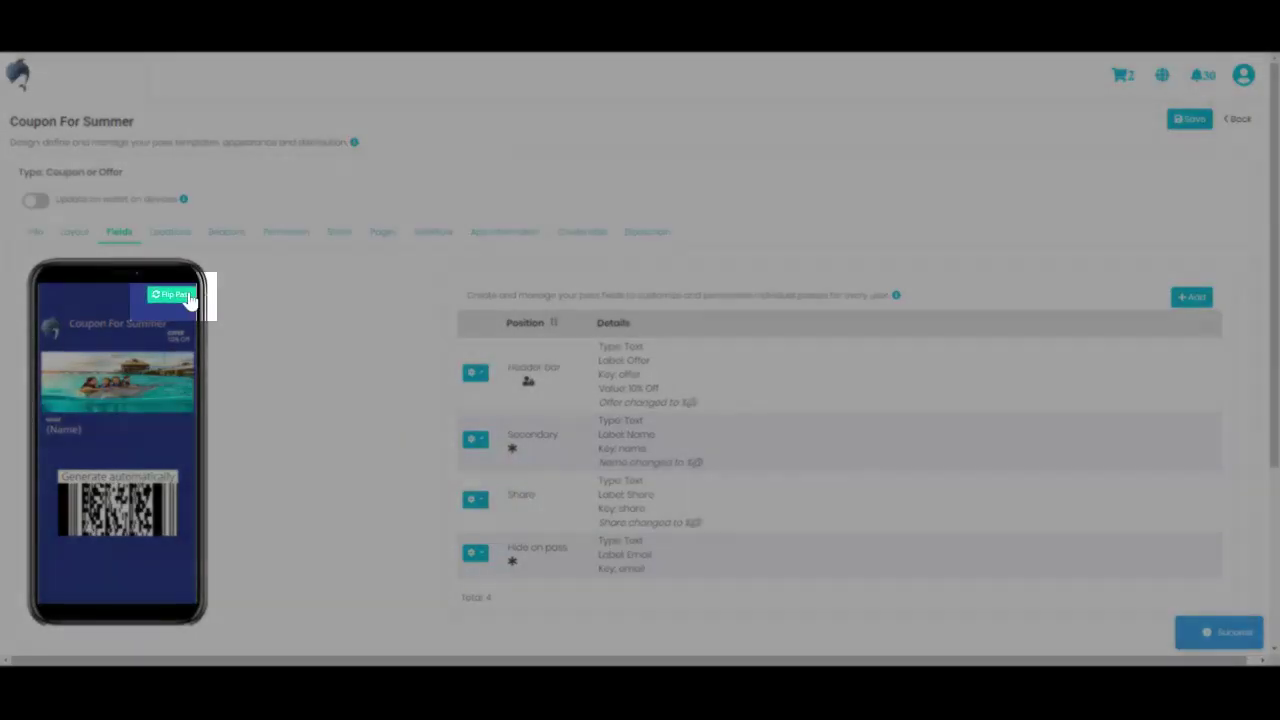
# Flip the preview to check the back and front, then save the coupon pass template.
pyautogui.click(186, 296)
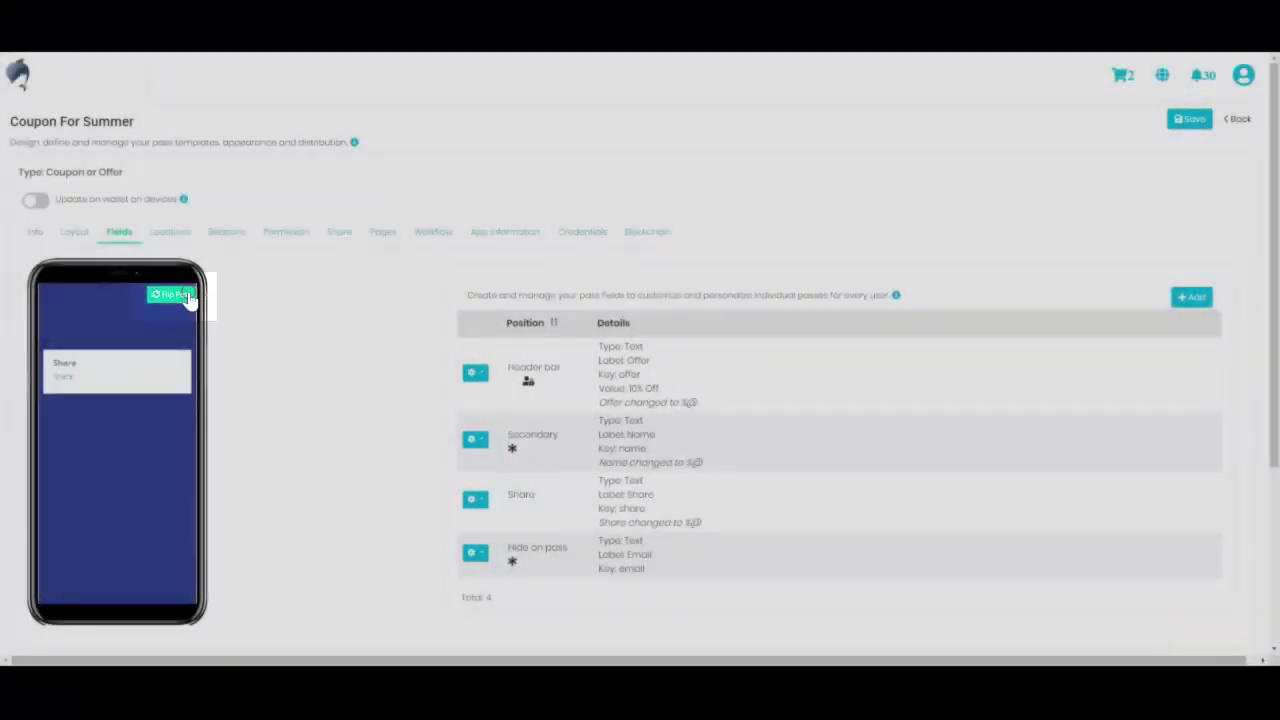
pyautogui.click(186, 296)
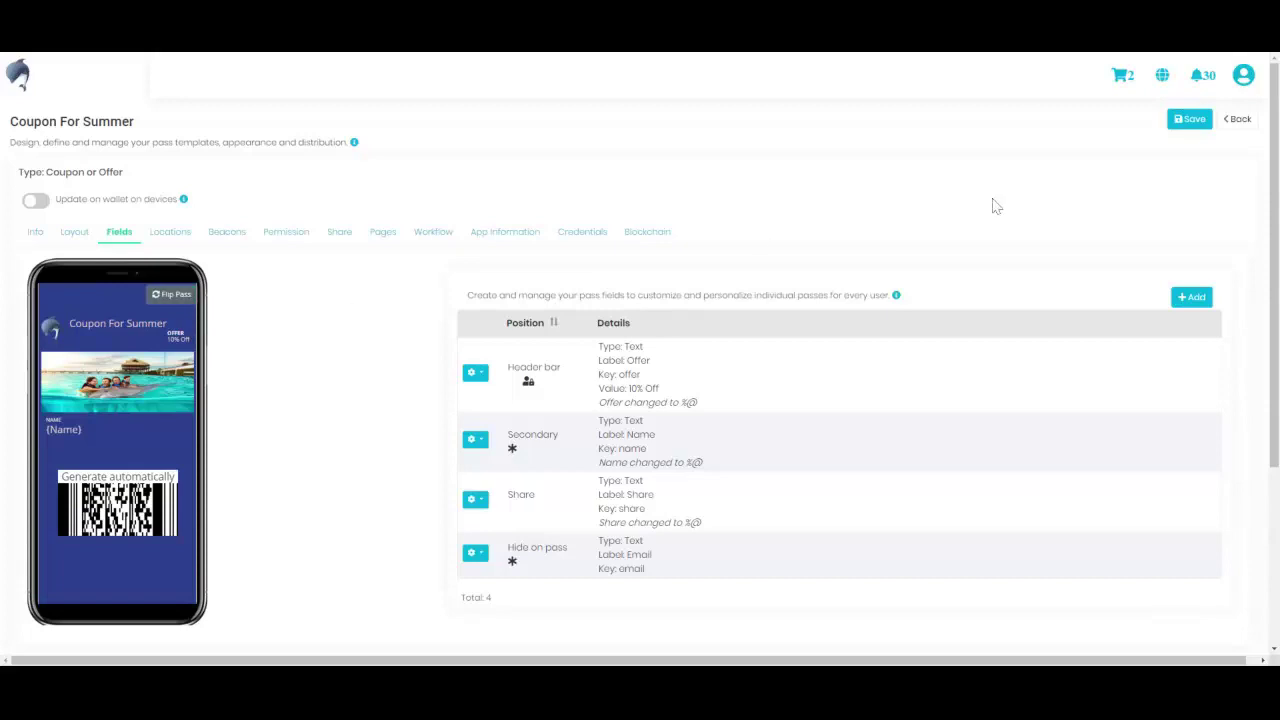
pyautogui.click(1189, 134)
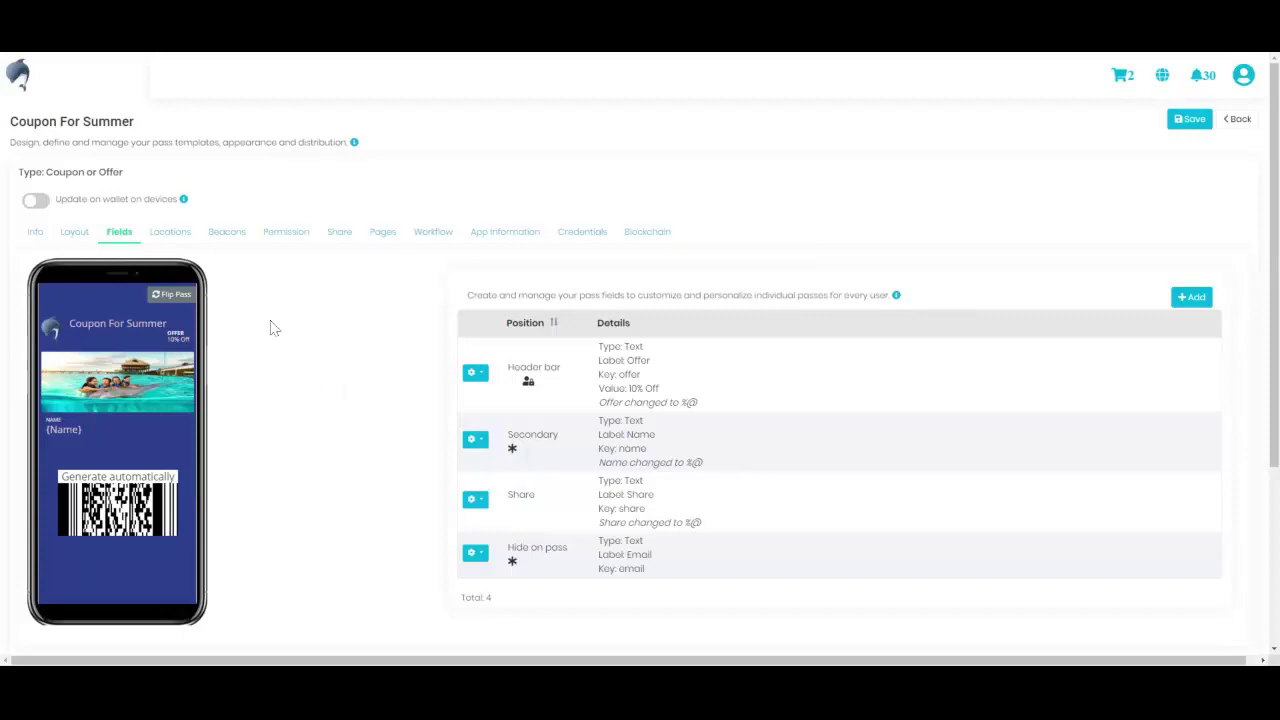
pyautogui.click(182, 238)
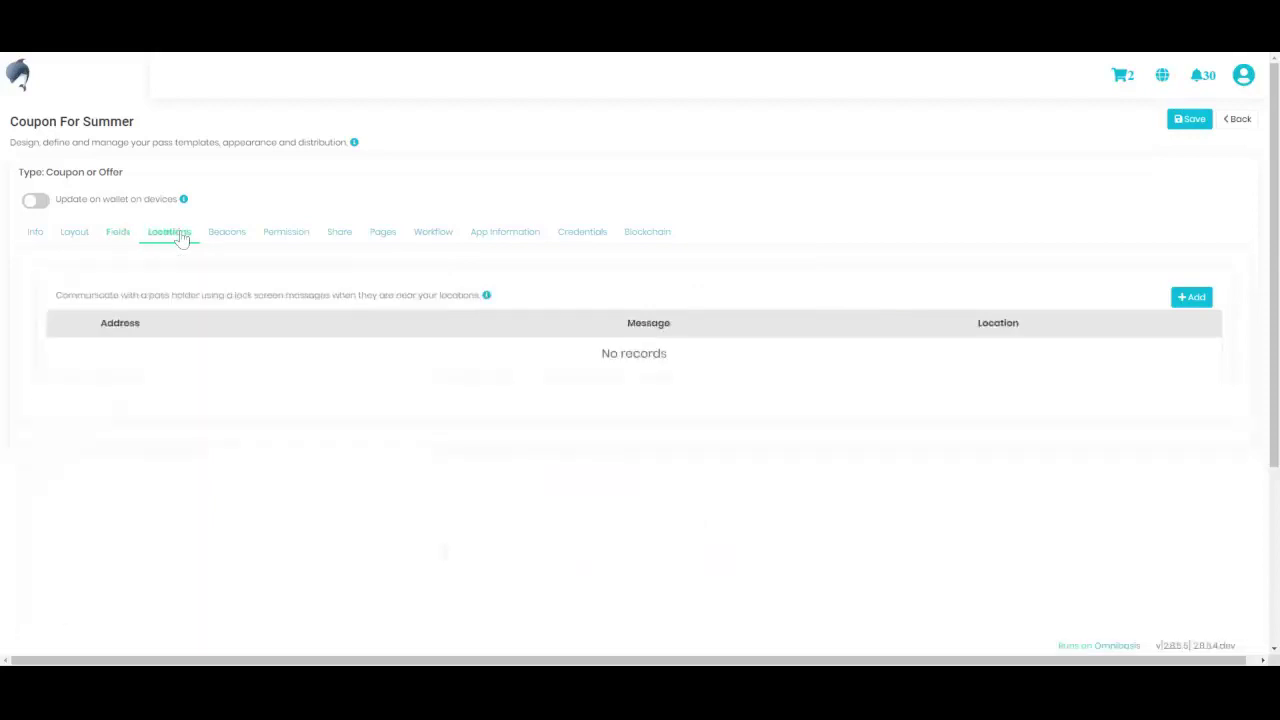
pyautogui.click(121, 240)
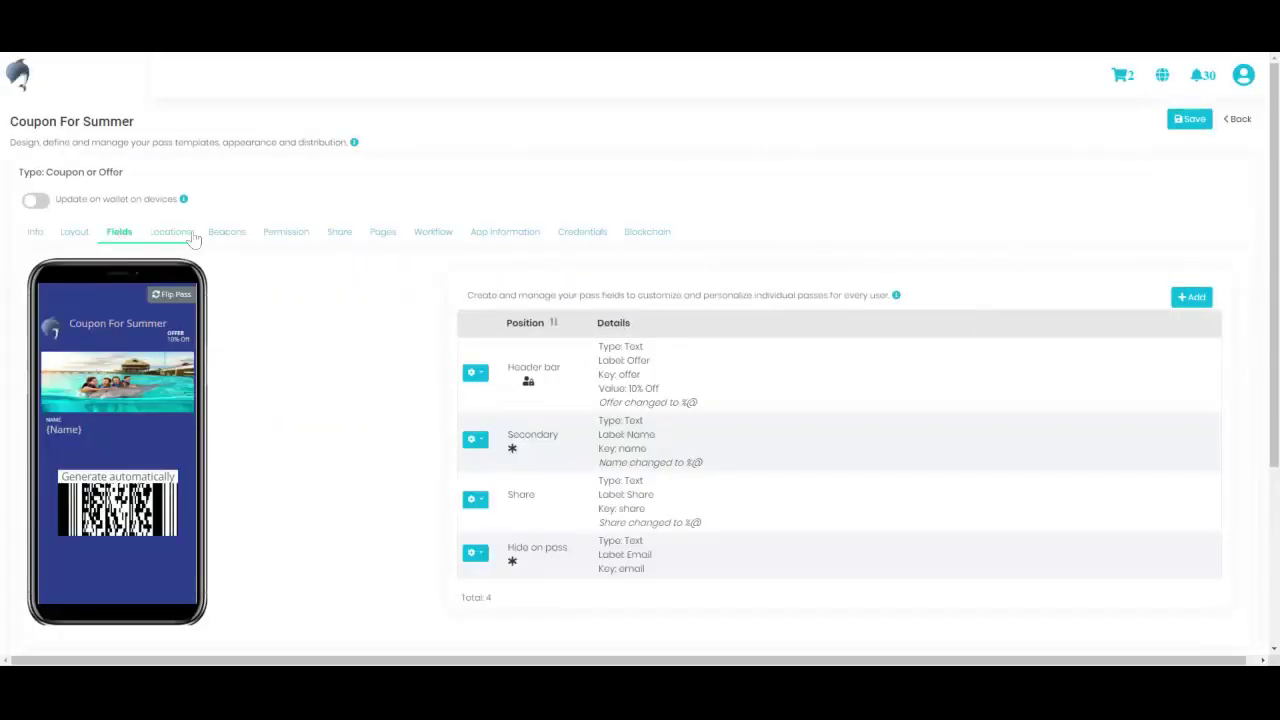